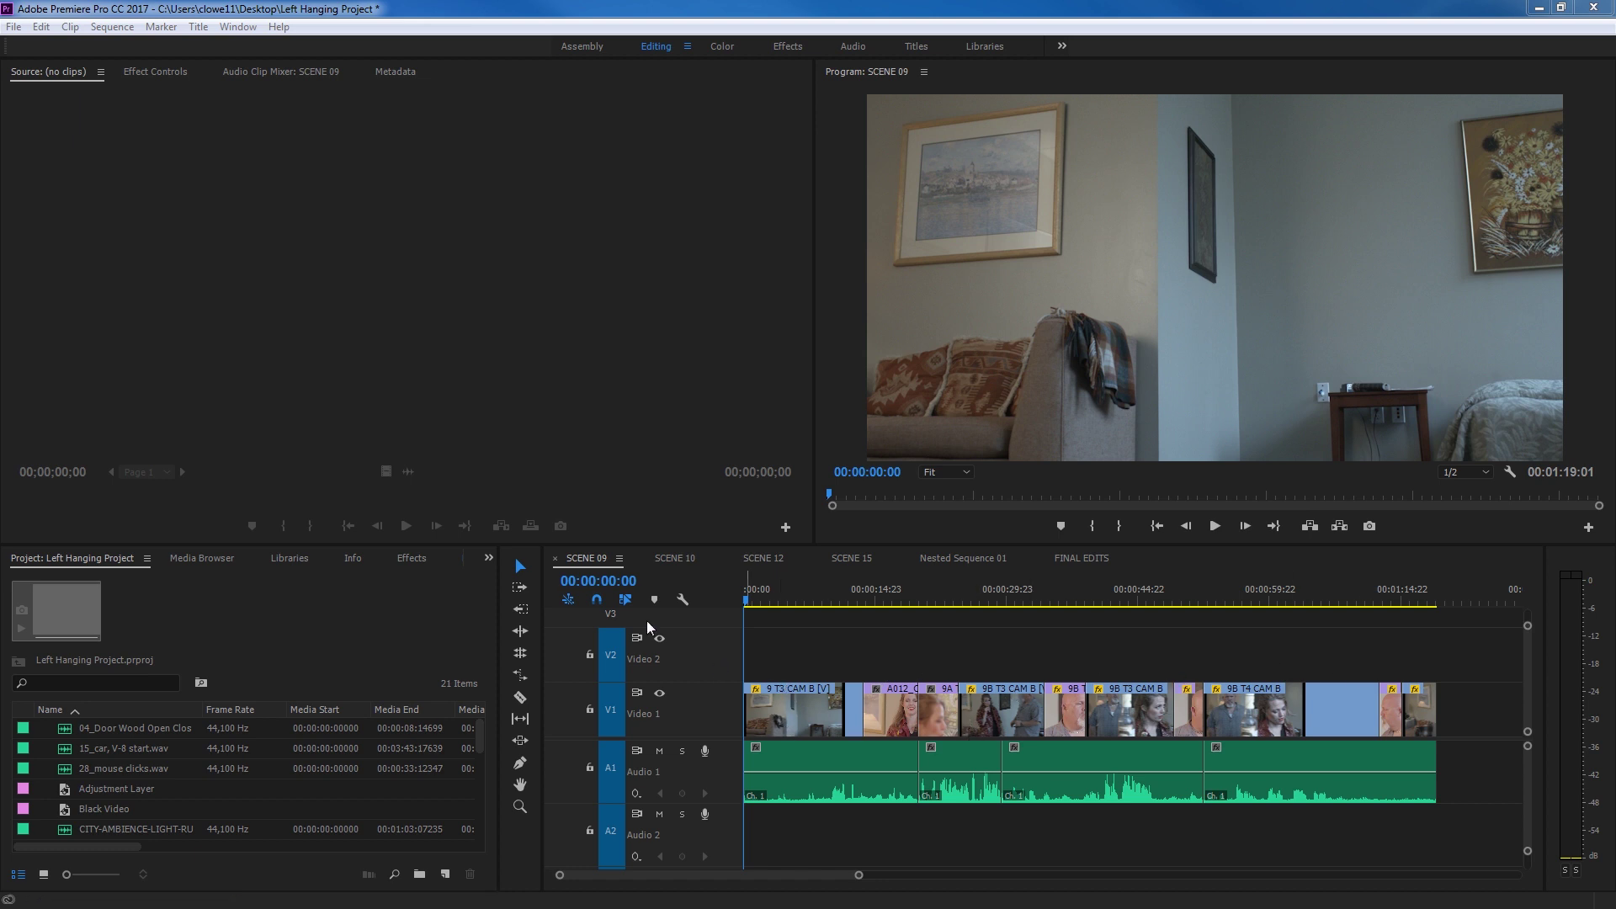
# - Try the Ripple Edit tool, then return to the Selection tool
pyautogui.click(581, 565)
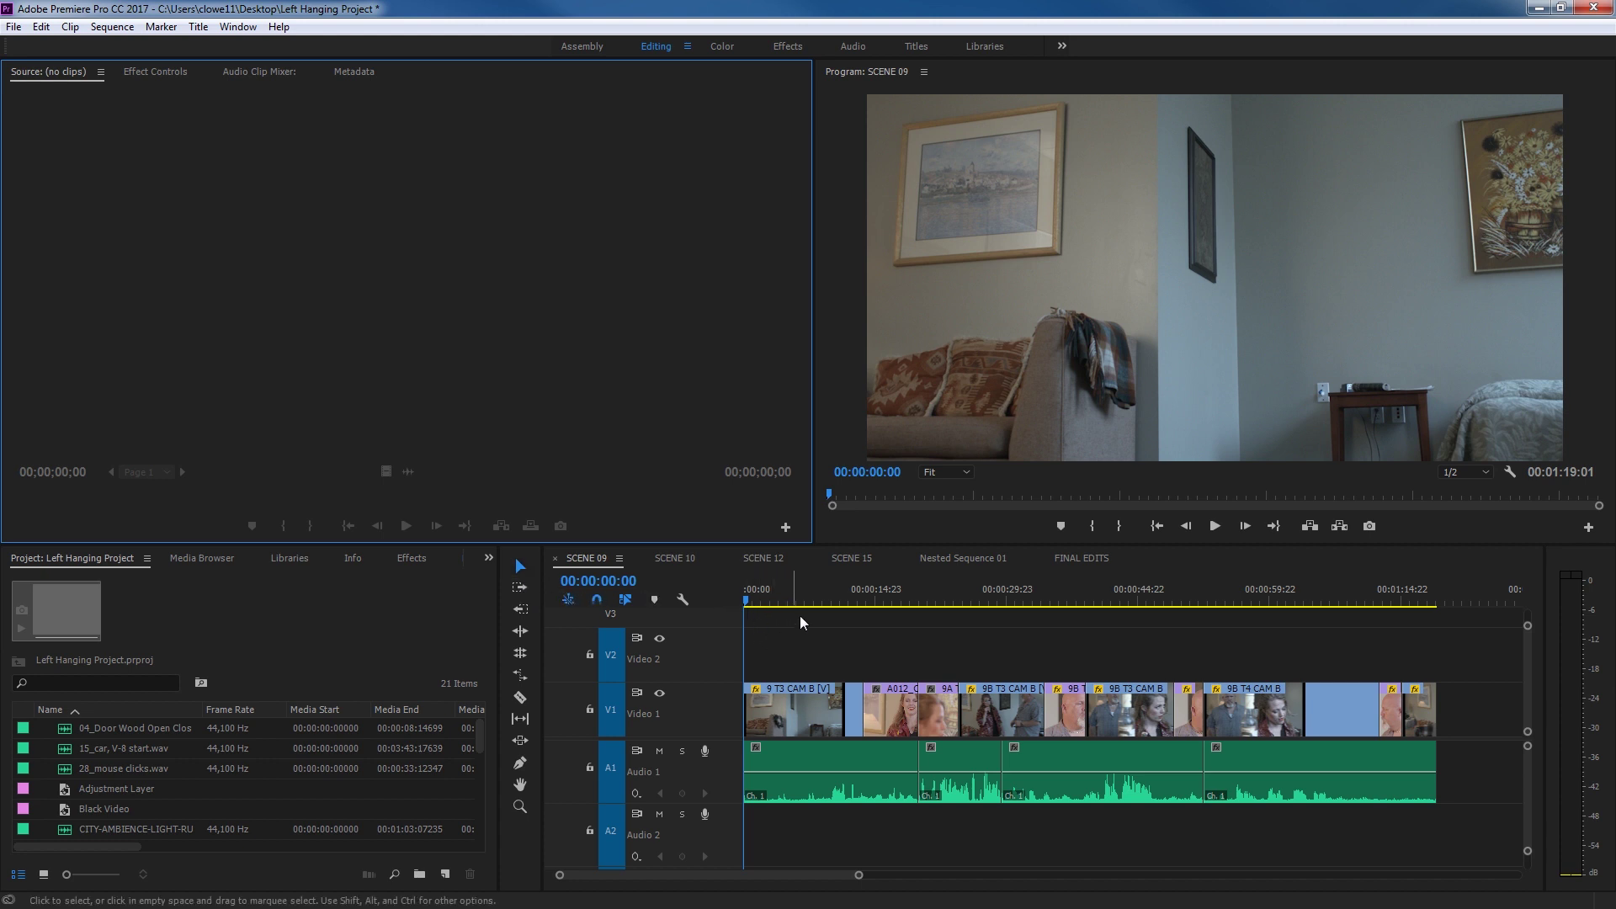
pyautogui.click(521, 631)
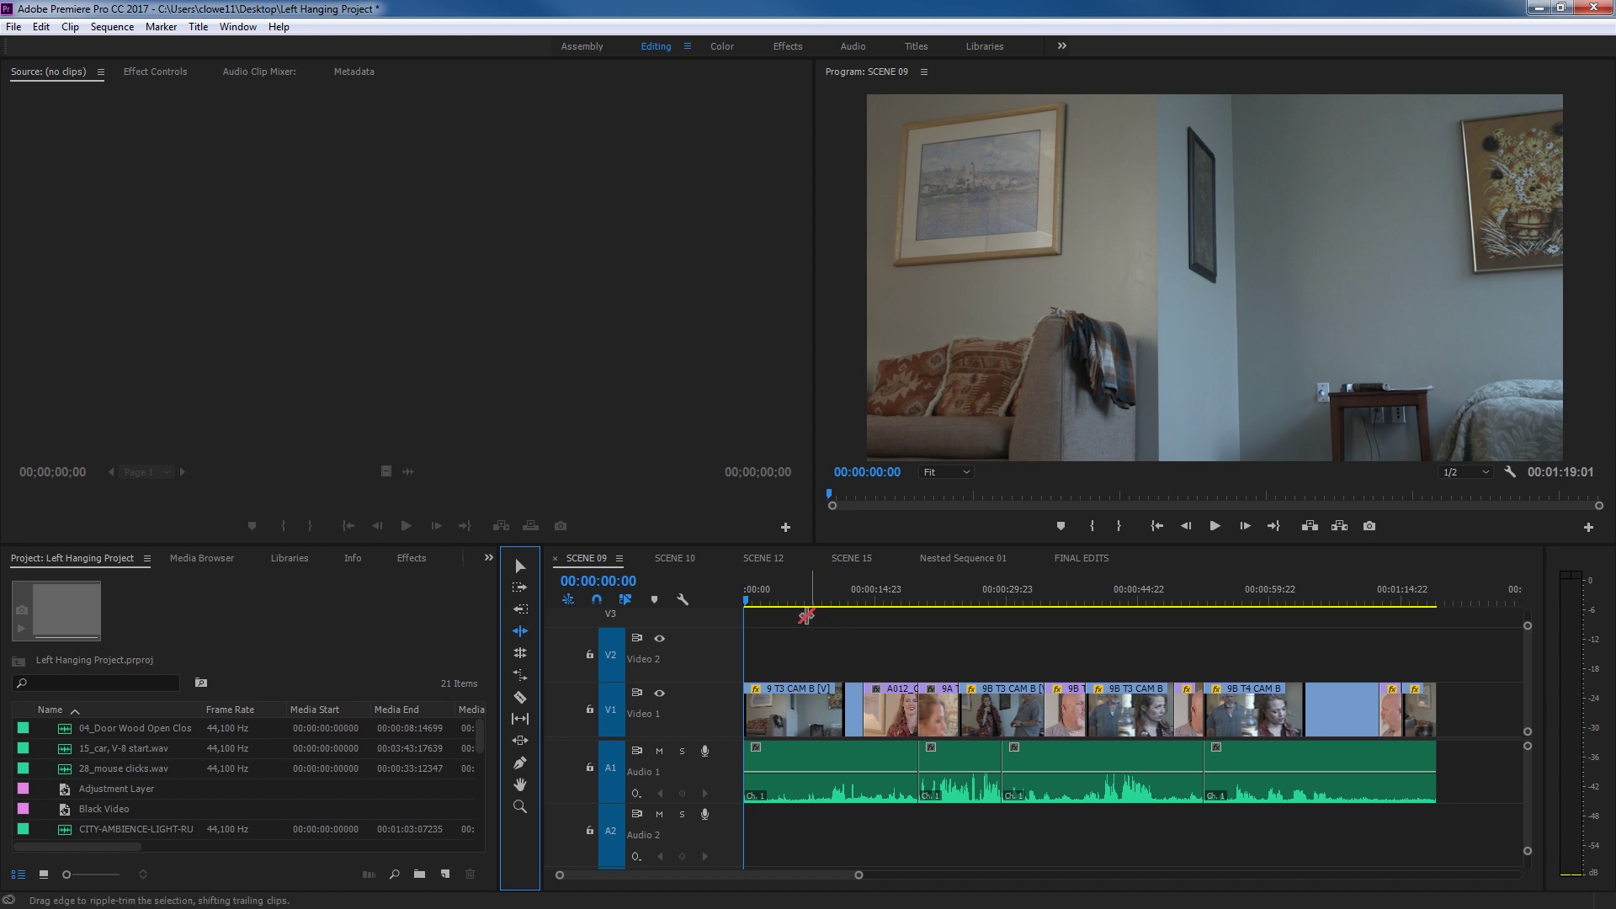
pyautogui.press('v')
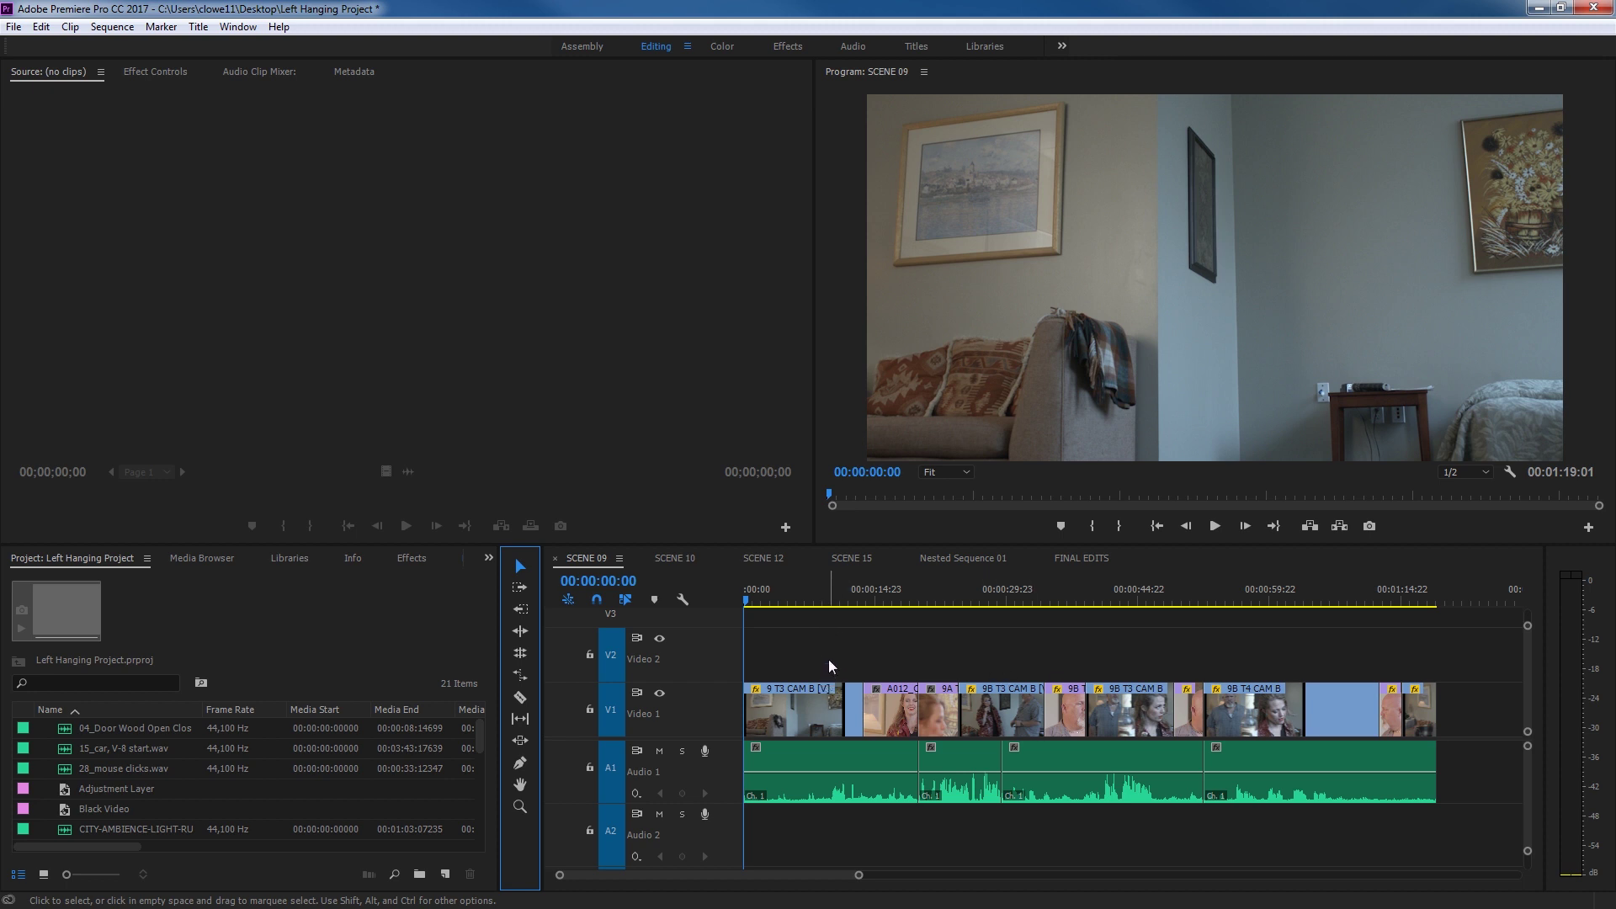
# - Select the first 9B T3 CAM B clip together with its linked audio
pyautogui.click(1126, 722)
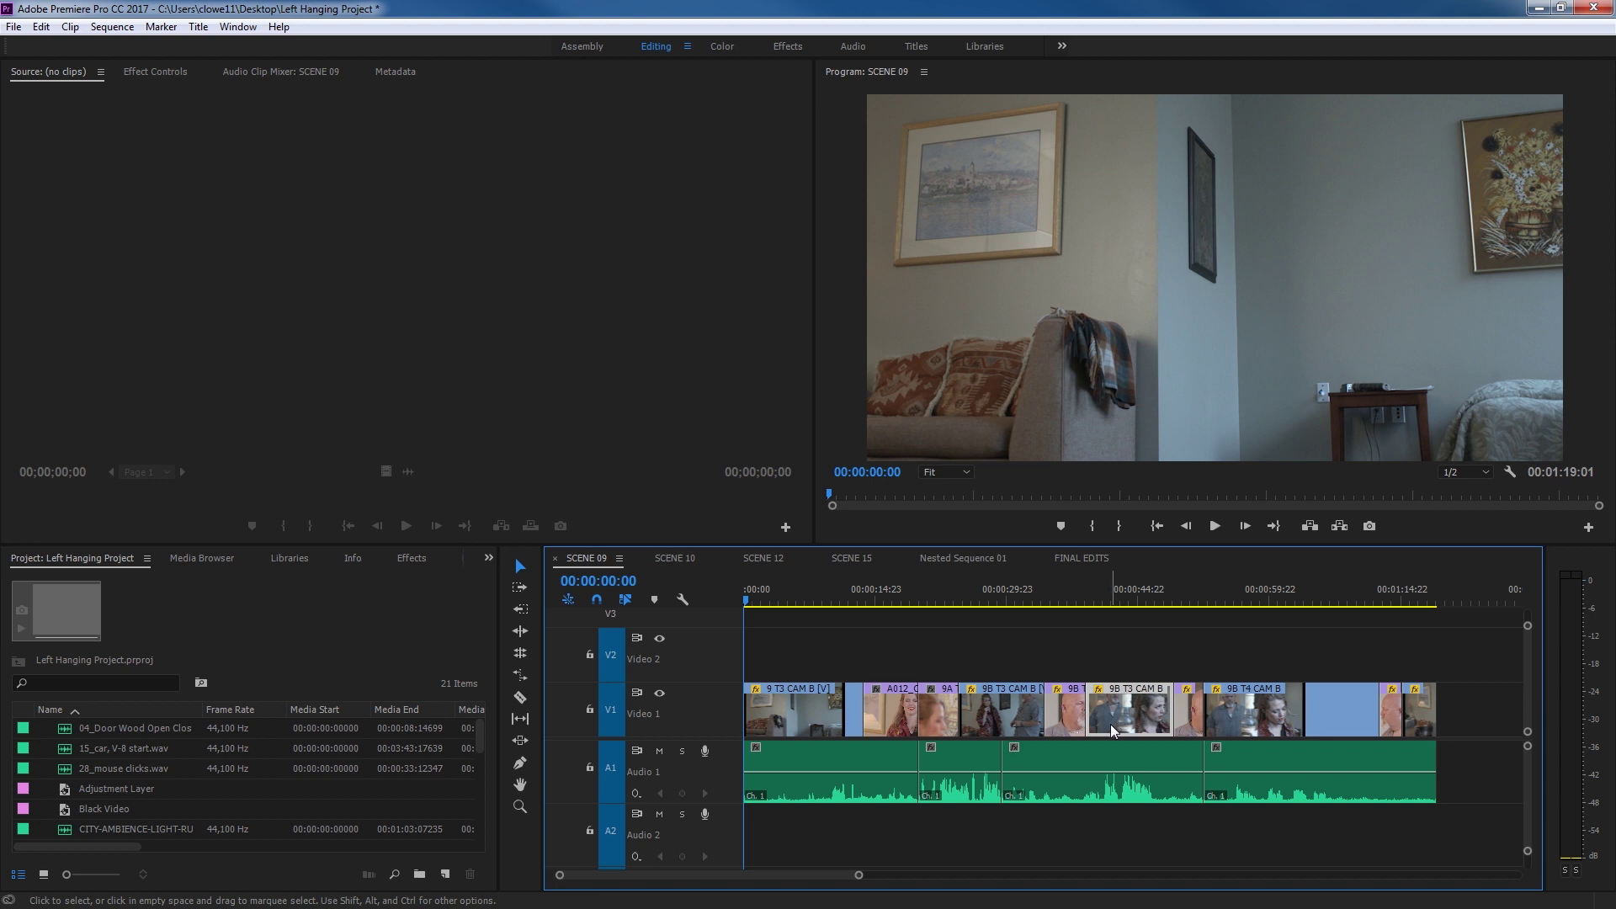
pyautogui.click(1279, 717)
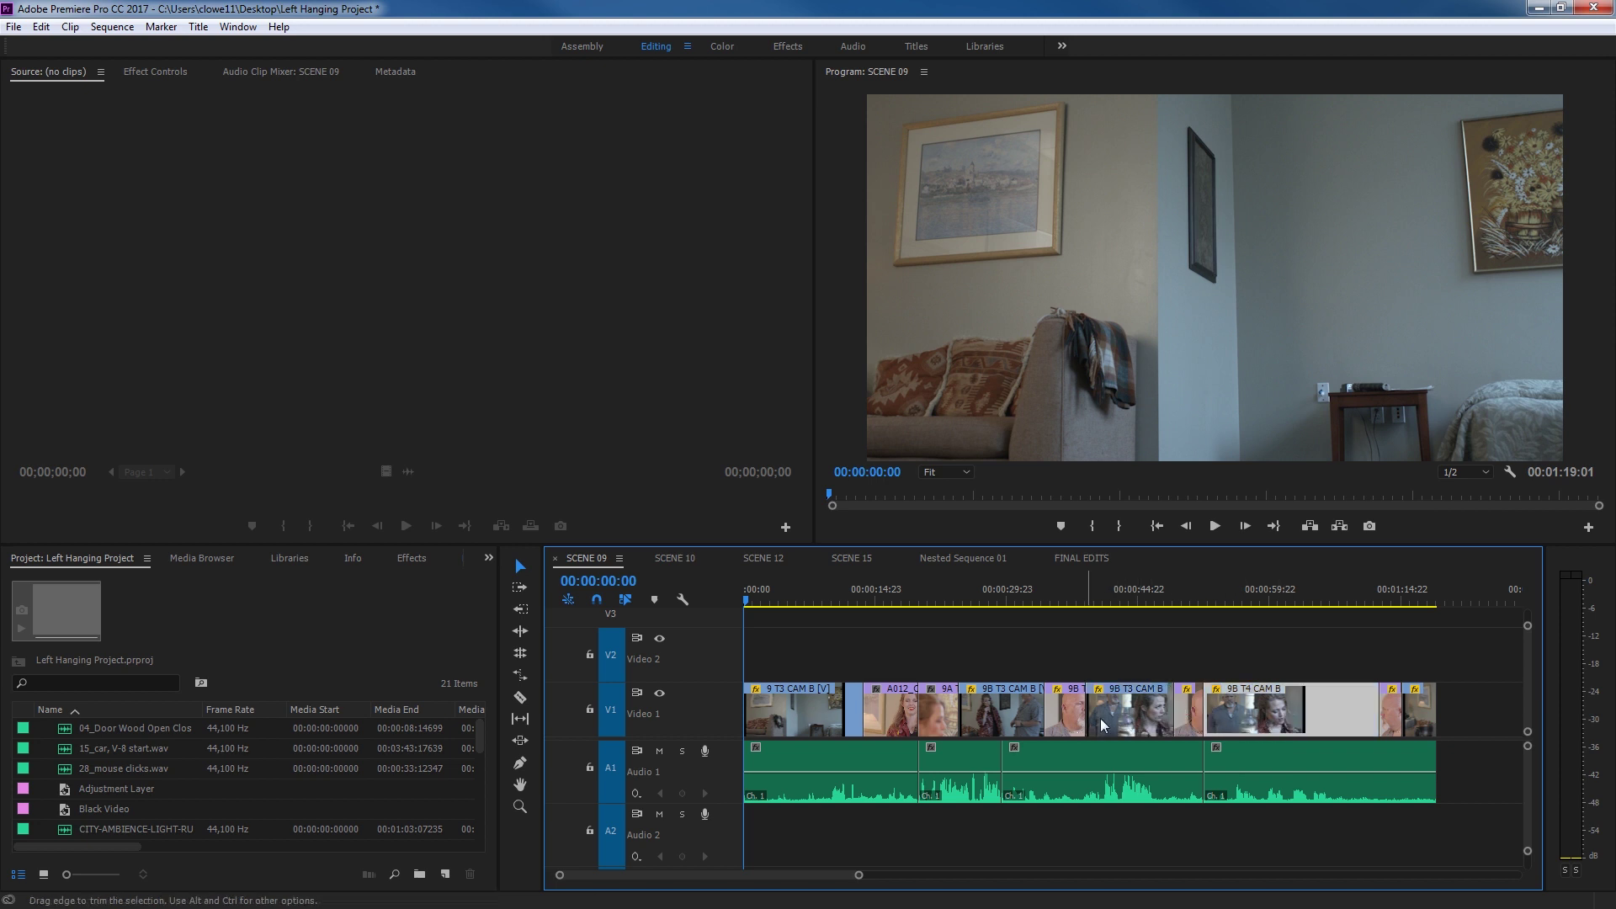
pyautogui.click(1008, 719)
pyautogui.click(1049, 654)
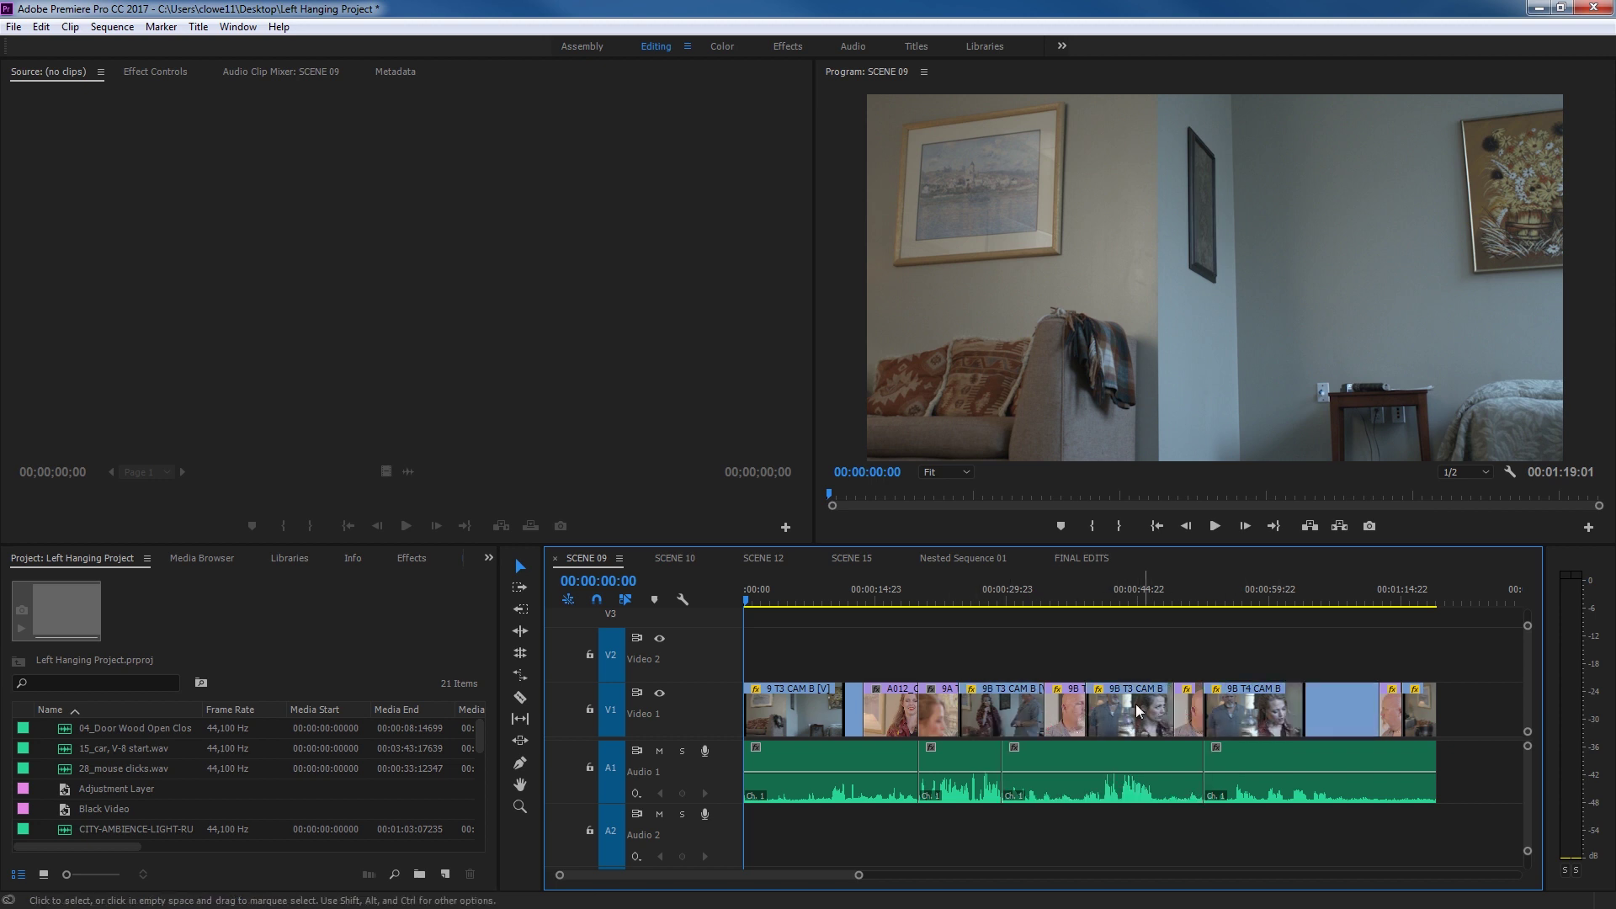
pyautogui.click(1136, 712)
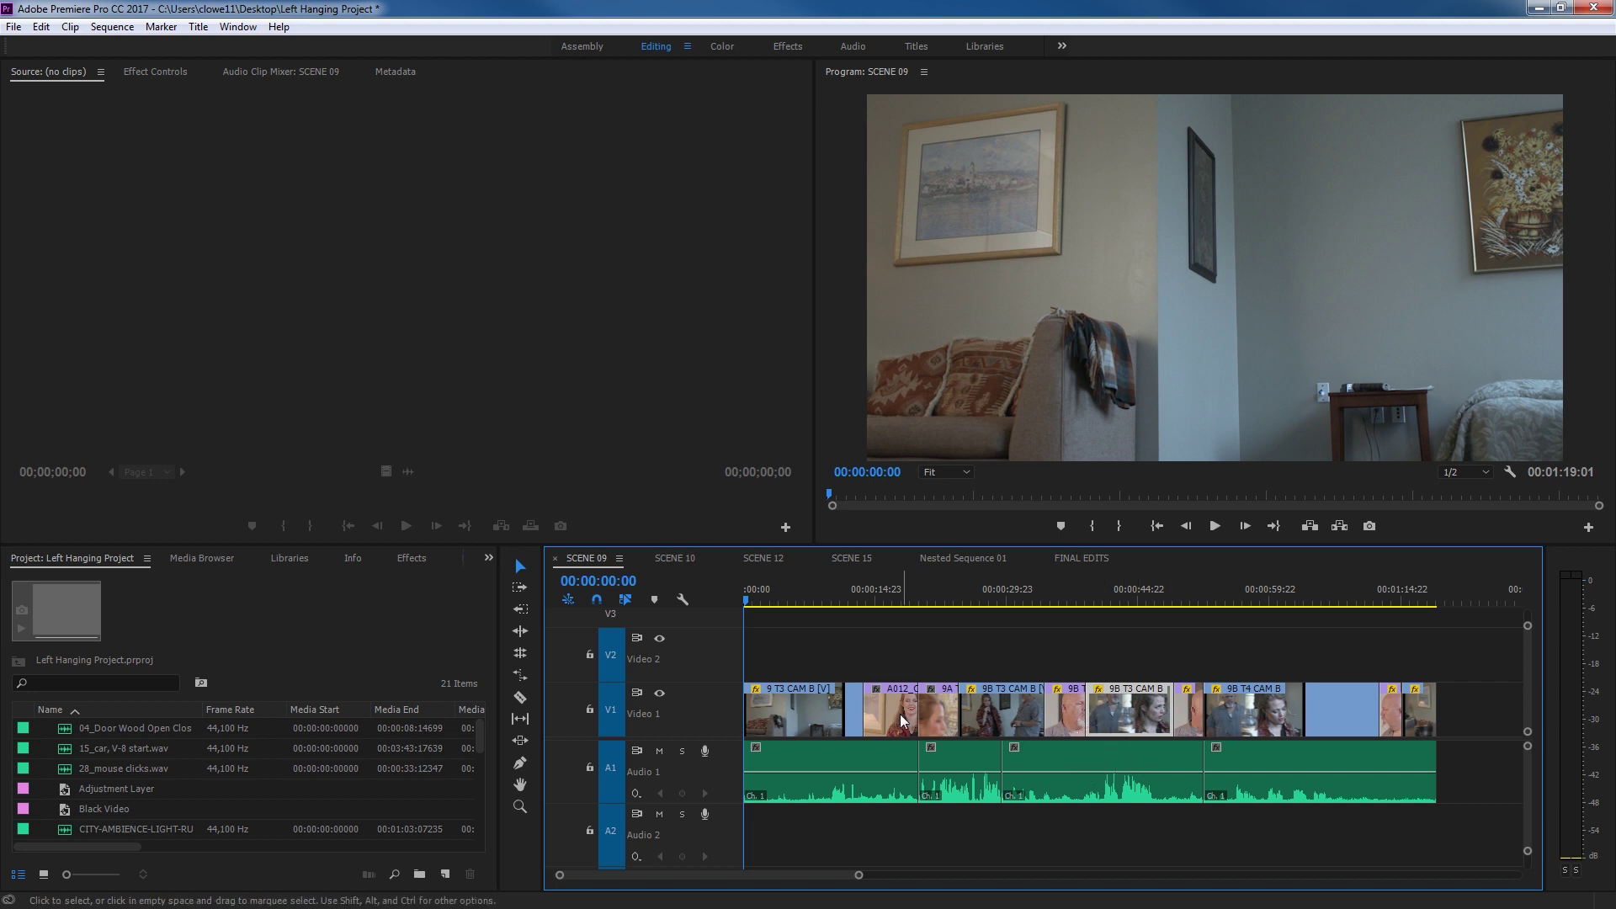
pyautogui.click(999, 719)
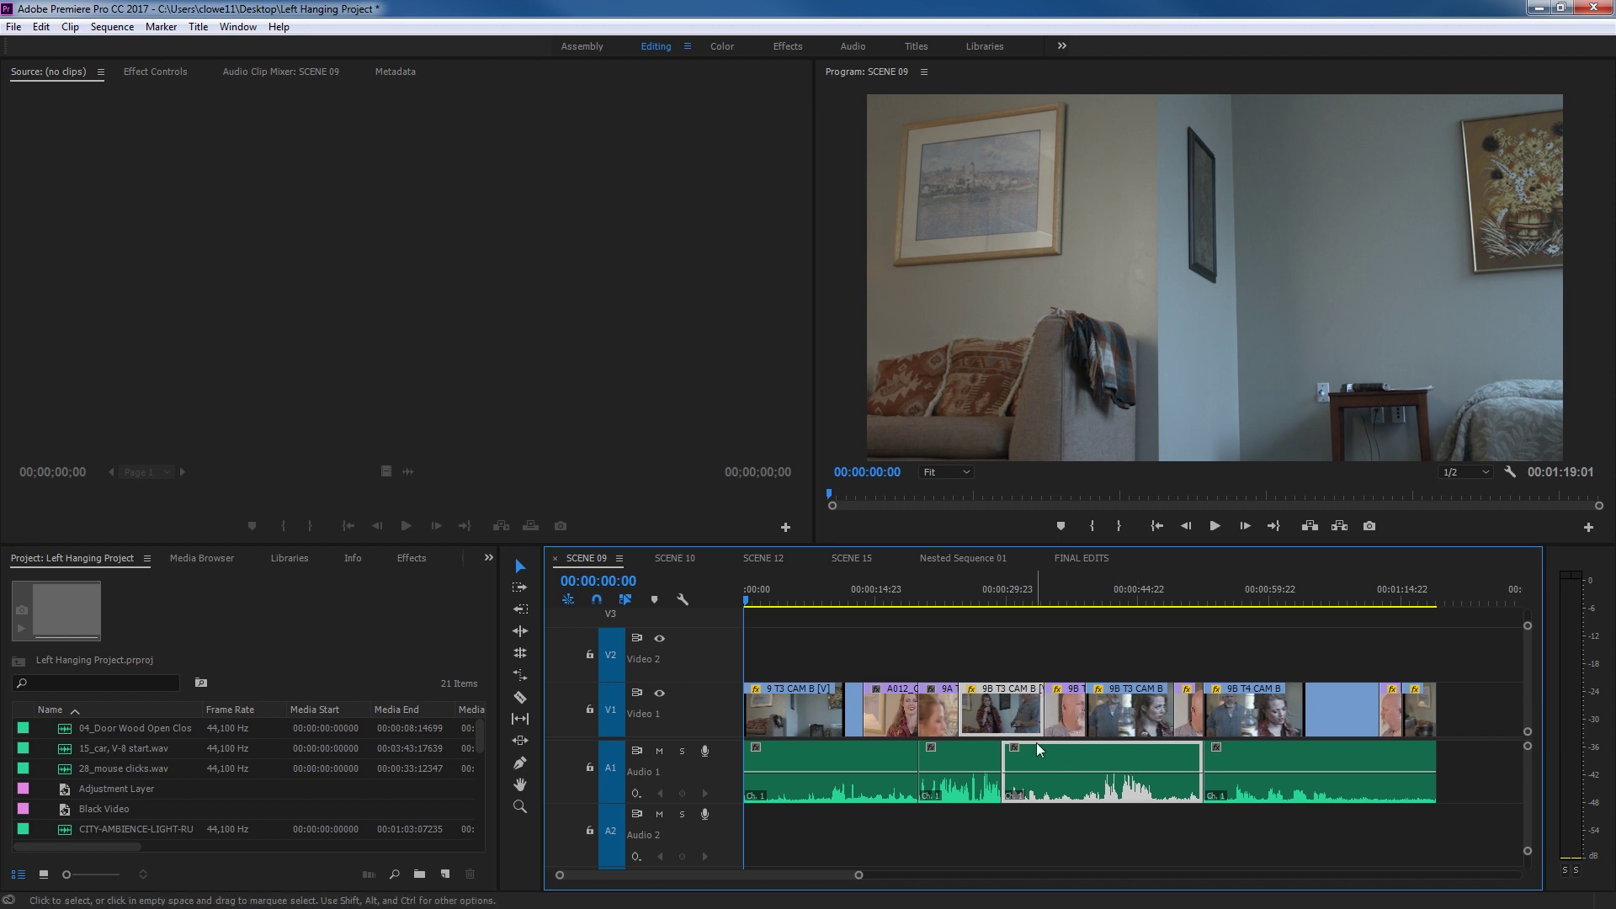
pyautogui.click(1008, 729)
pyautogui.click(989, 692)
pyautogui.click(1104, 708)
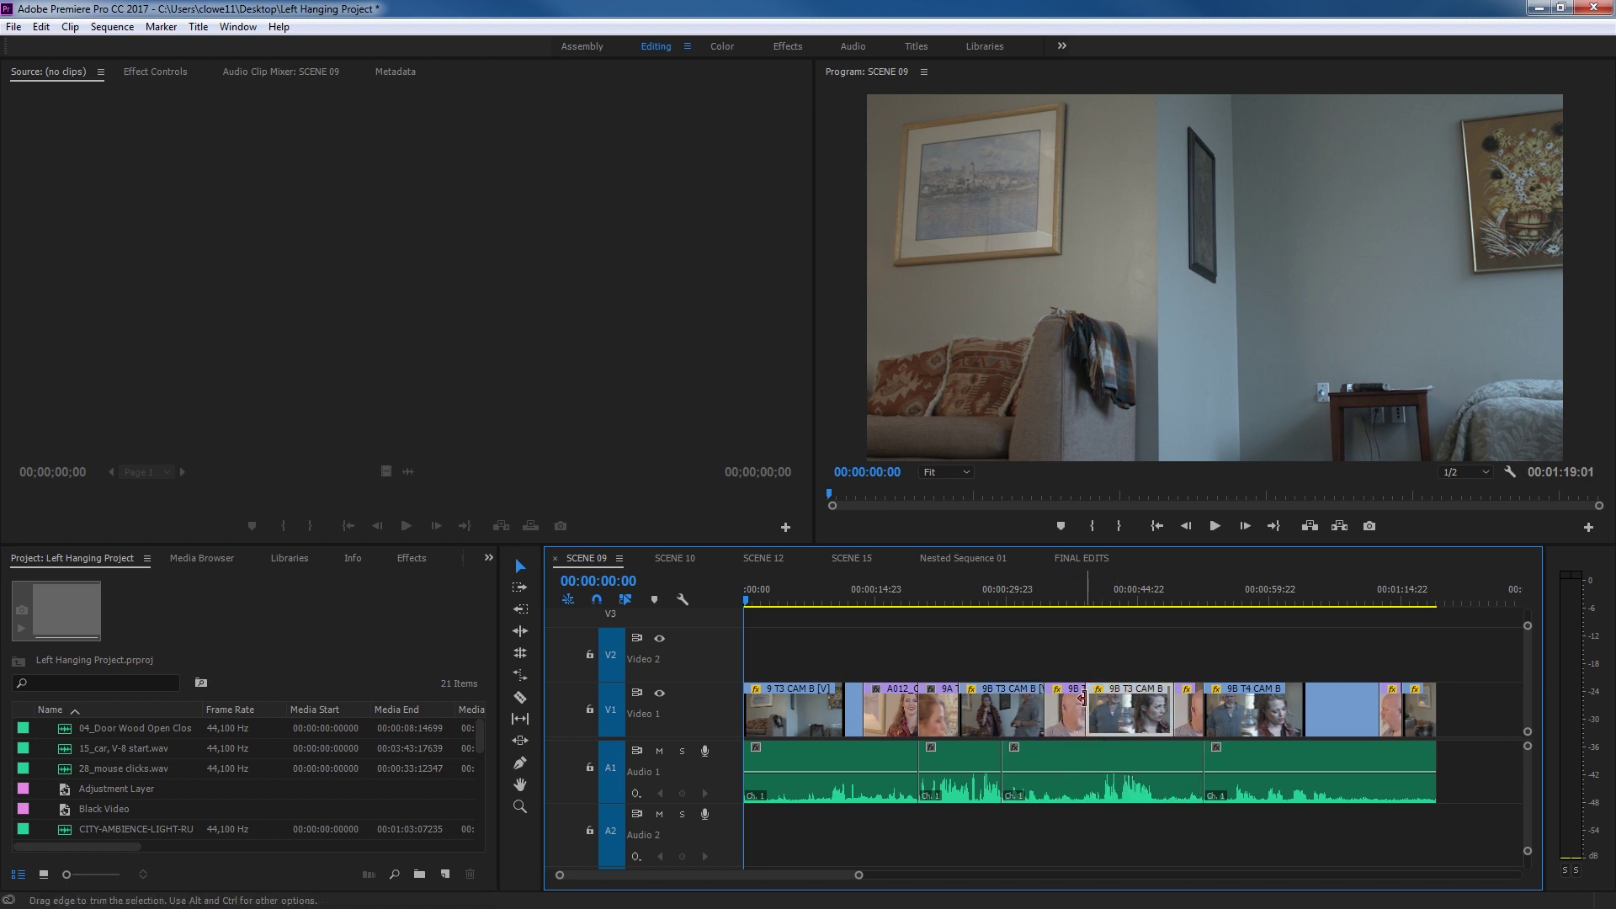
pyautogui.click(996, 705)
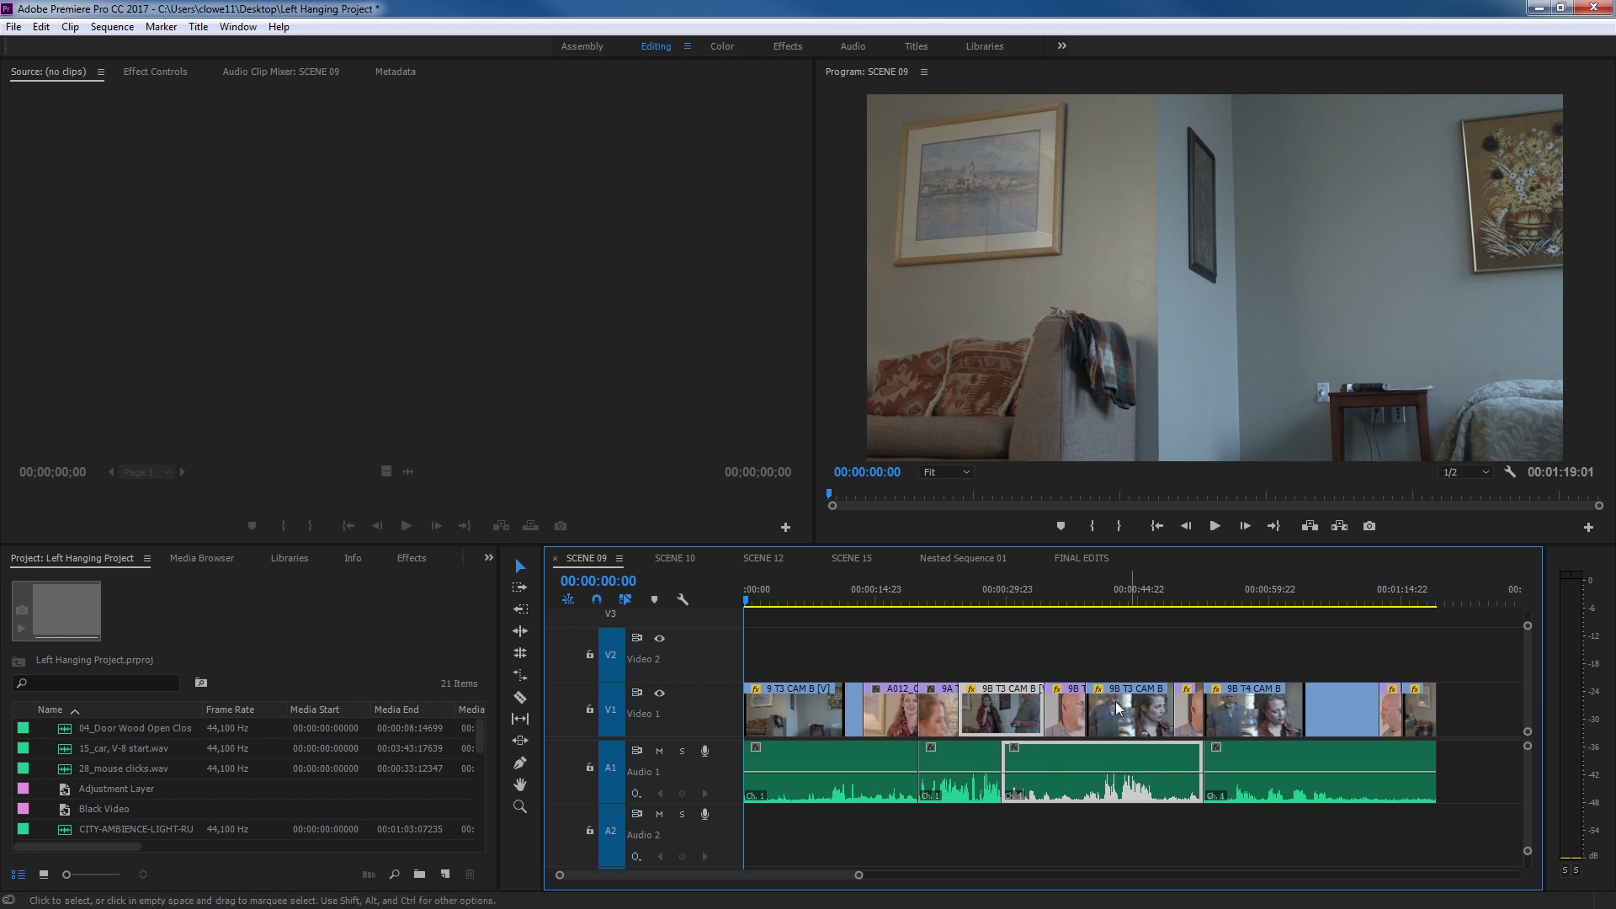
# - Clear the selection, put the playhead at 00:00:32:06, and zoom the timeline in and out
pyautogui.click(1027, 650)
pyautogui.click(1027, 594)
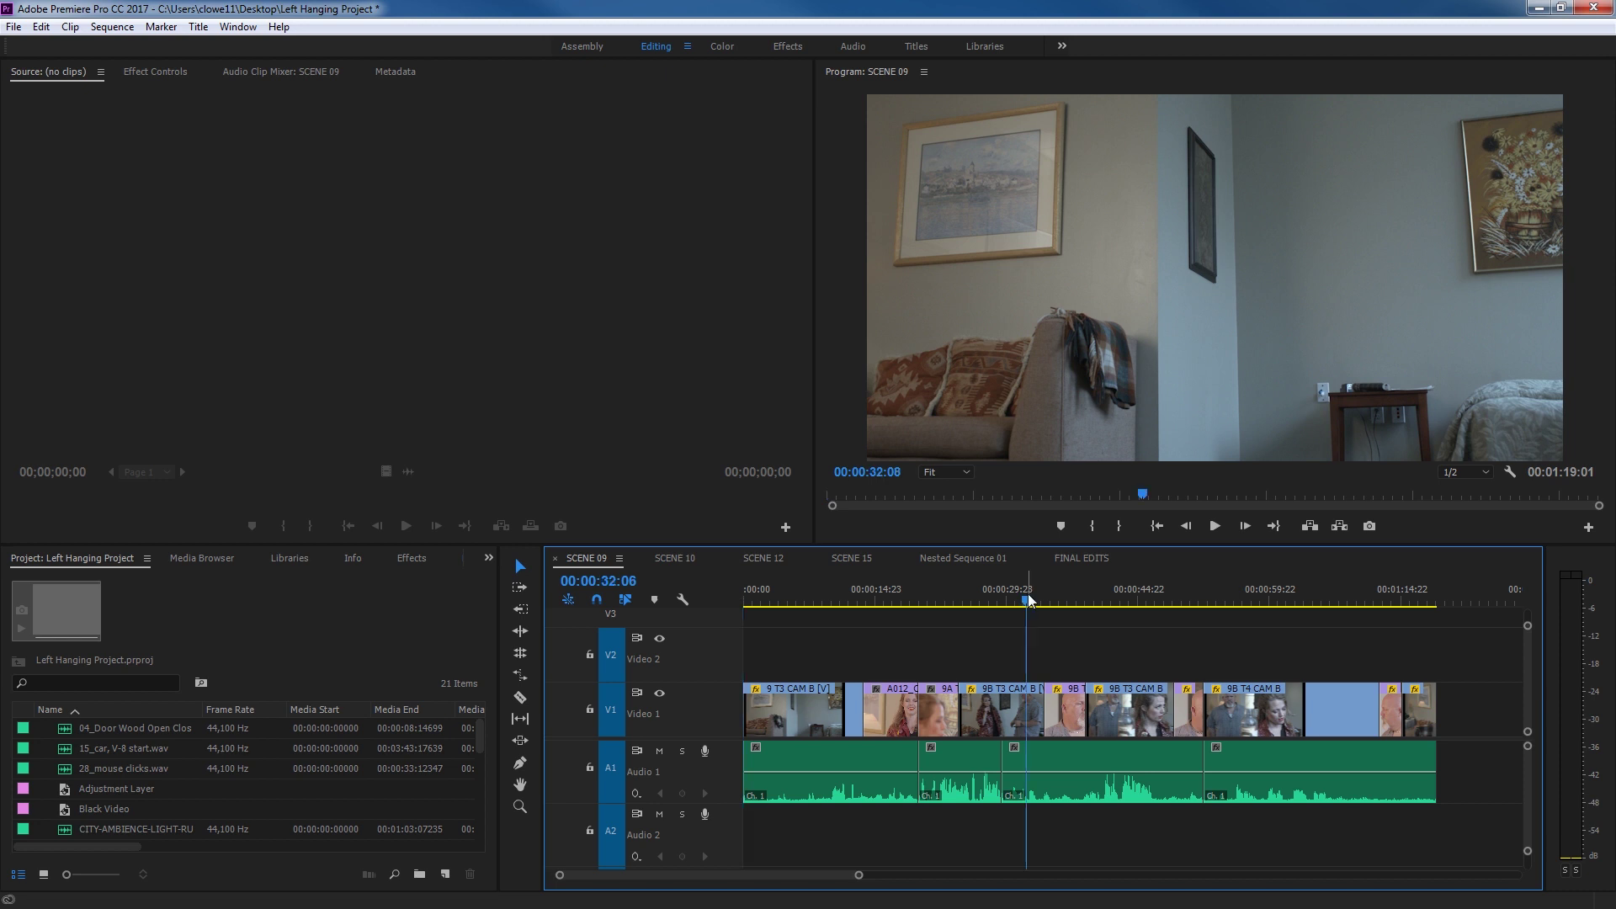
pyautogui.press('=')
pyautogui.press('=')
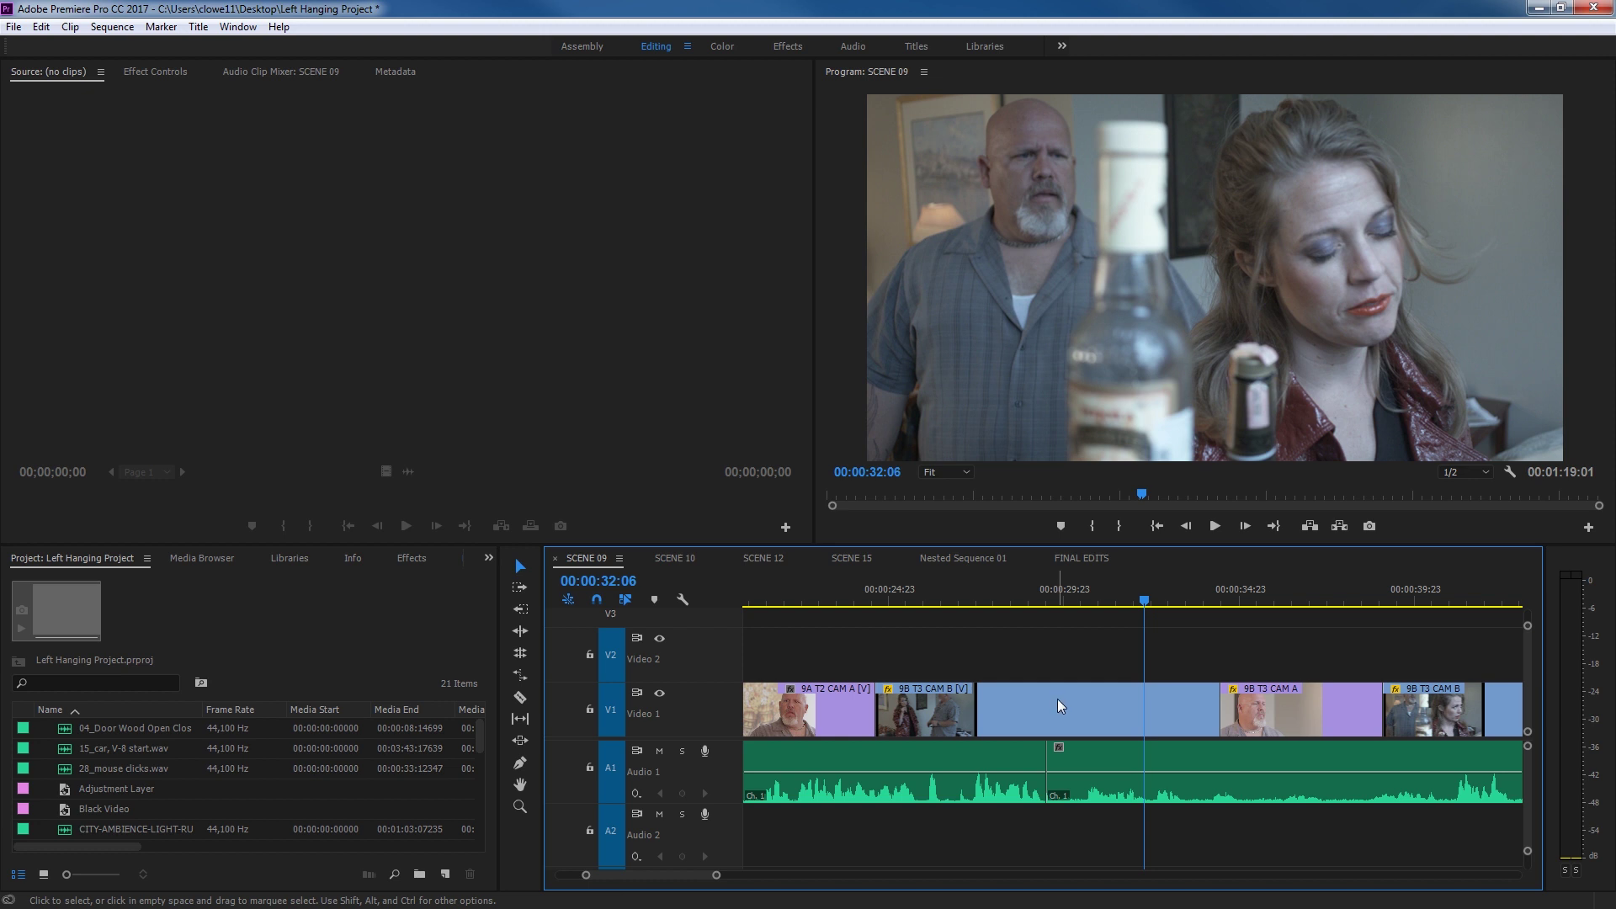
pyautogui.press('-')
pyautogui.press('-')
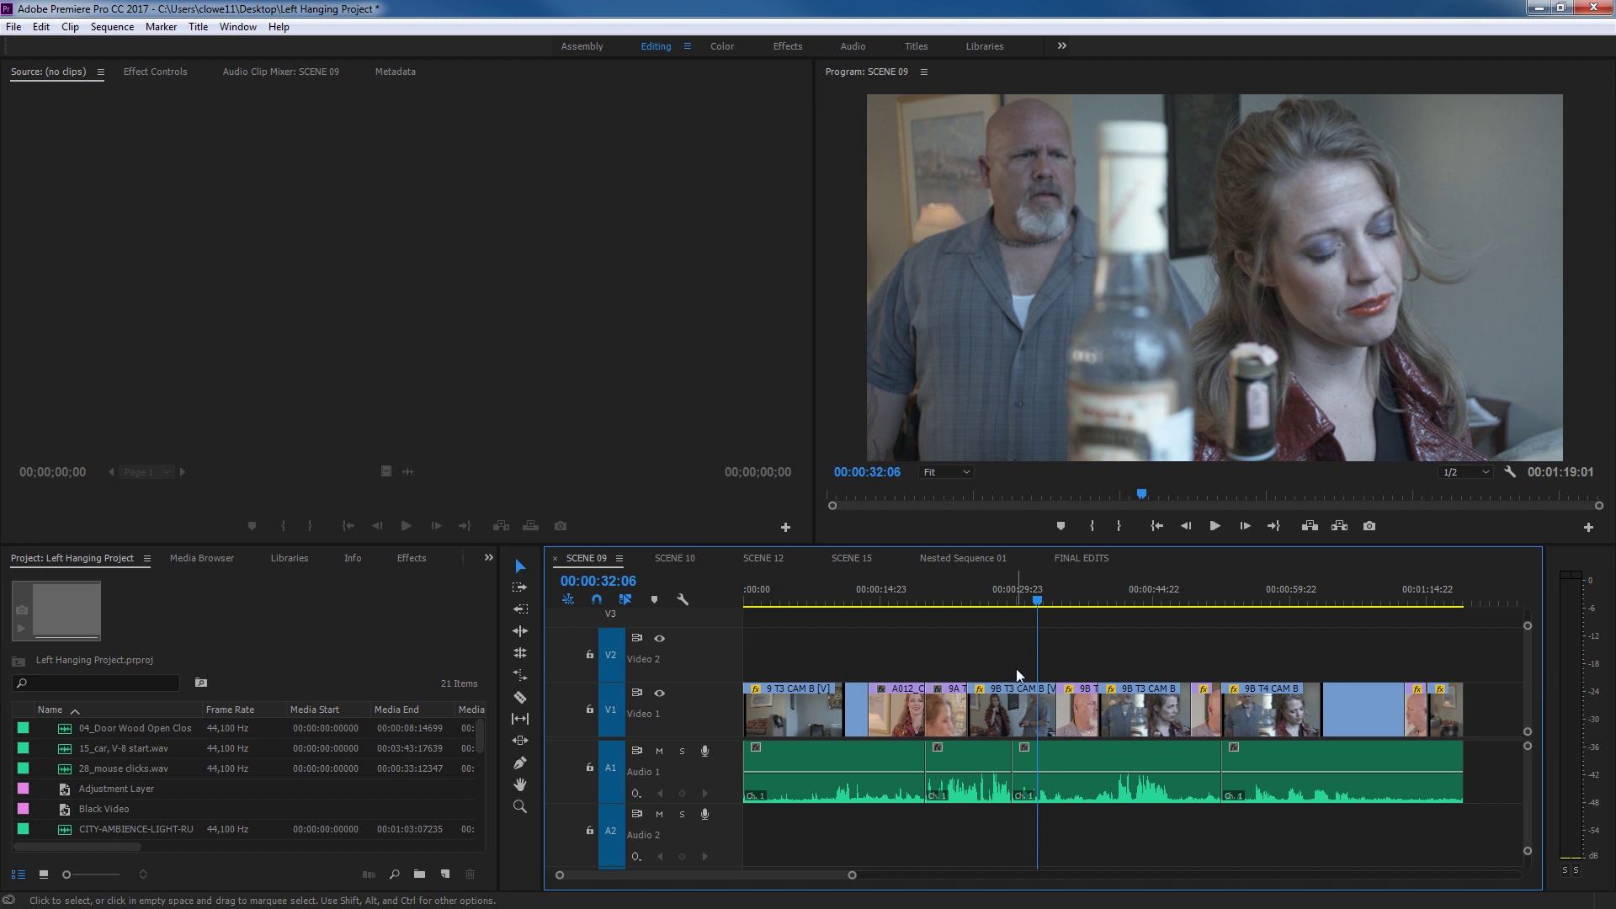
pyautogui.moveTo(1022, 643); pyautogui.dragTo(1459, 823)
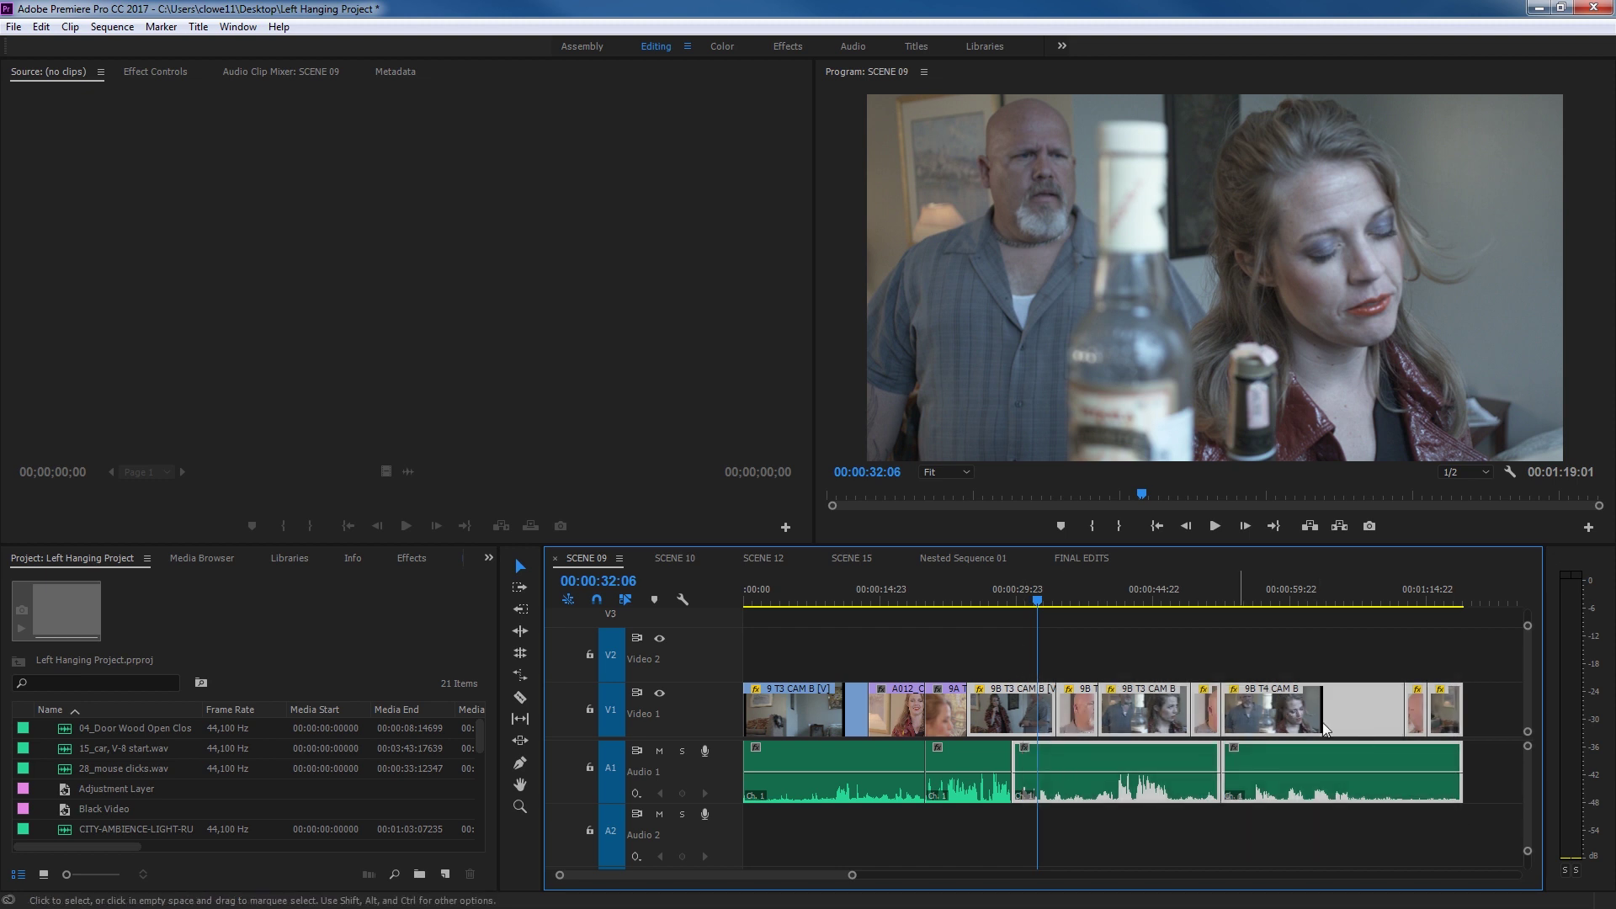
pyautogui.click(1050, 644)
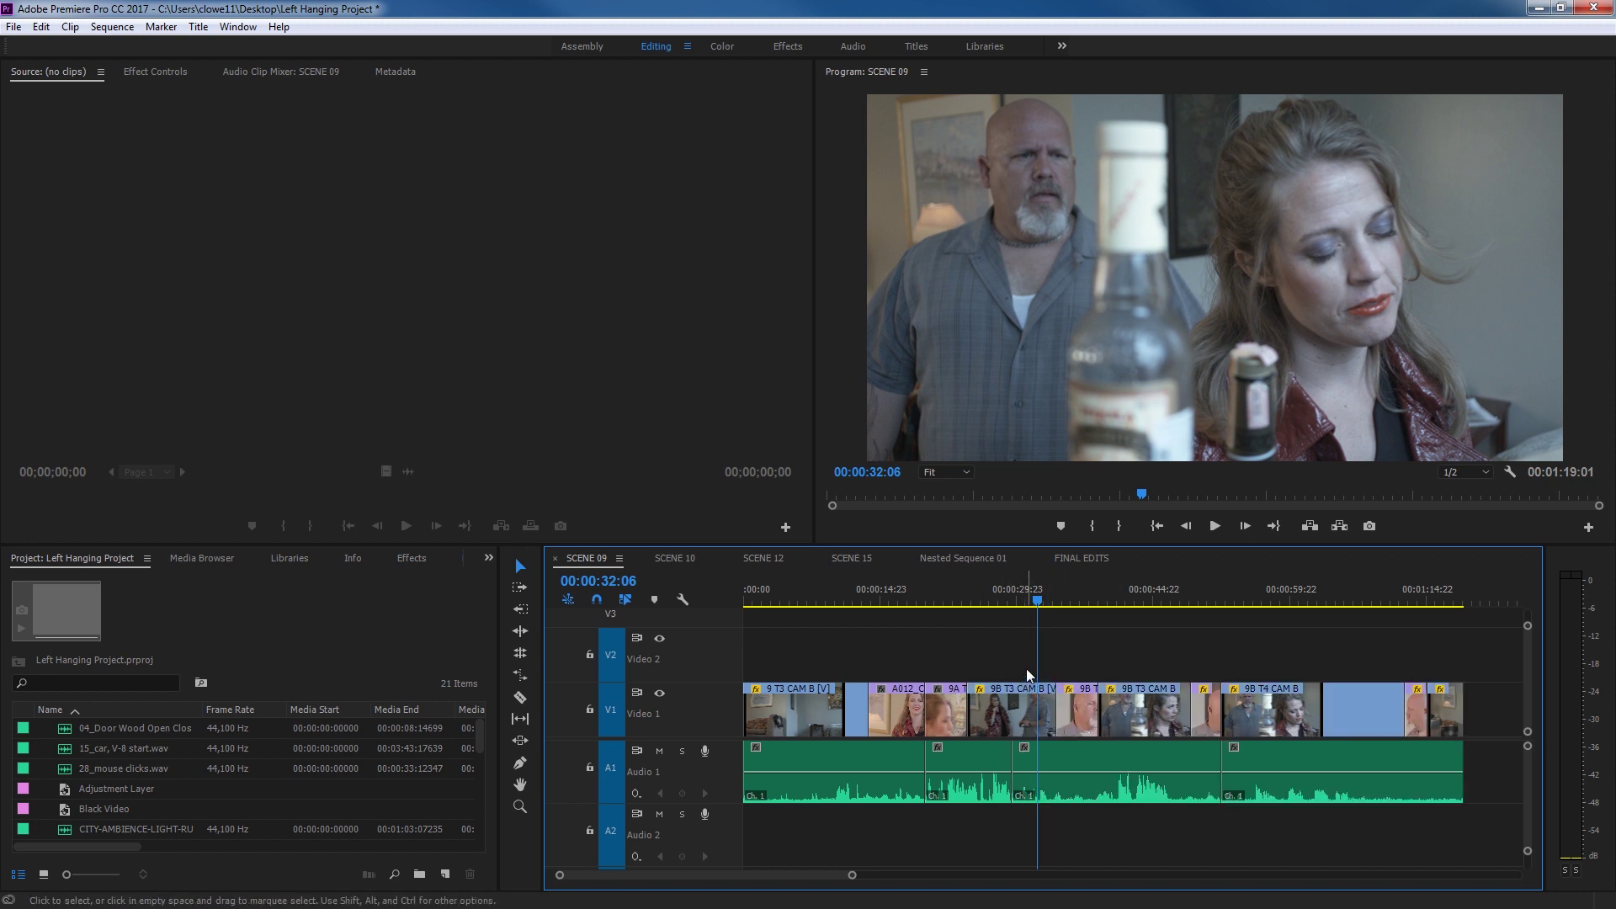
pyautogui.moveTo(1024, 710); pyautogui.dragTo(1373, 783)
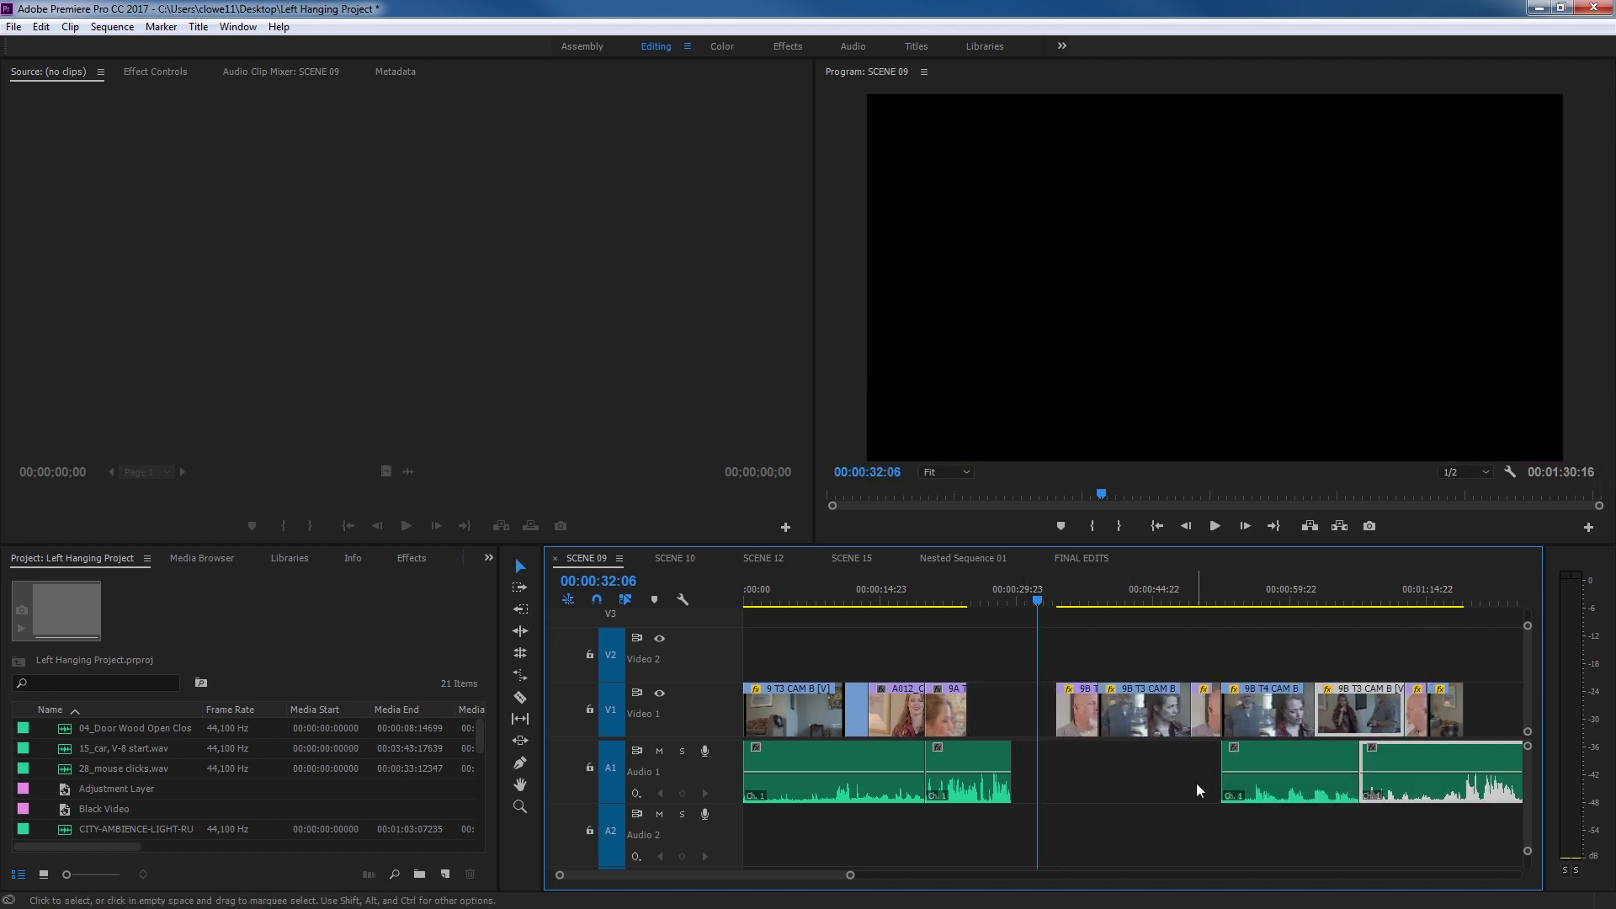
pyautogui.hotkey('ctrl', 'z')
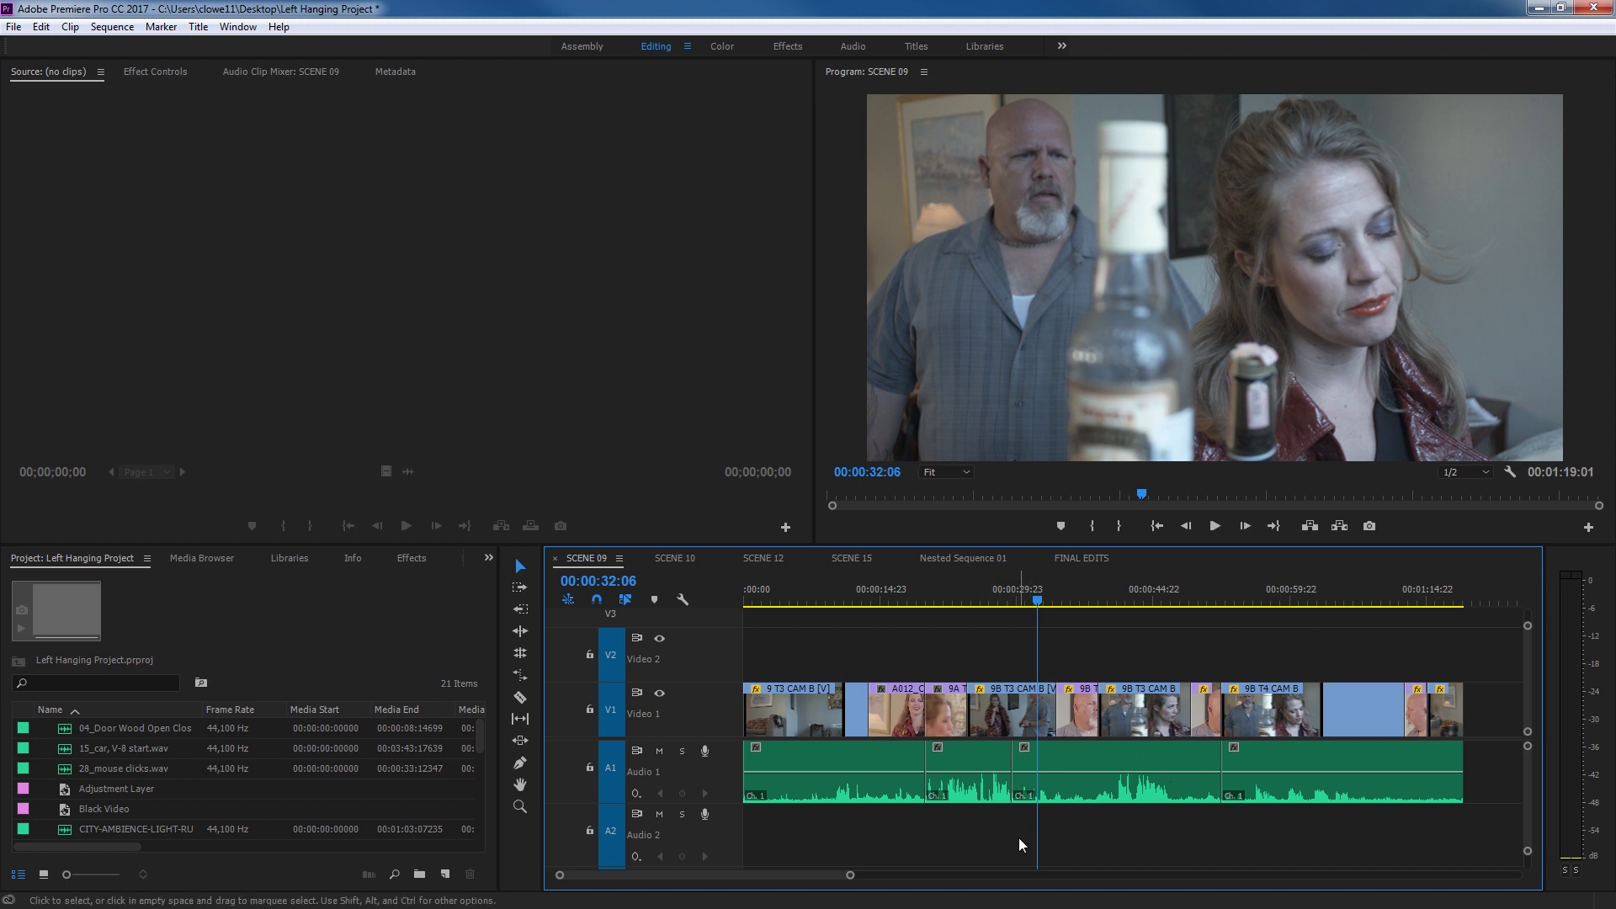
pyautogui.click(1063, 784)
pyautogui.moveTo(1025, 837); pyautogui.dragTo(1477, 671)
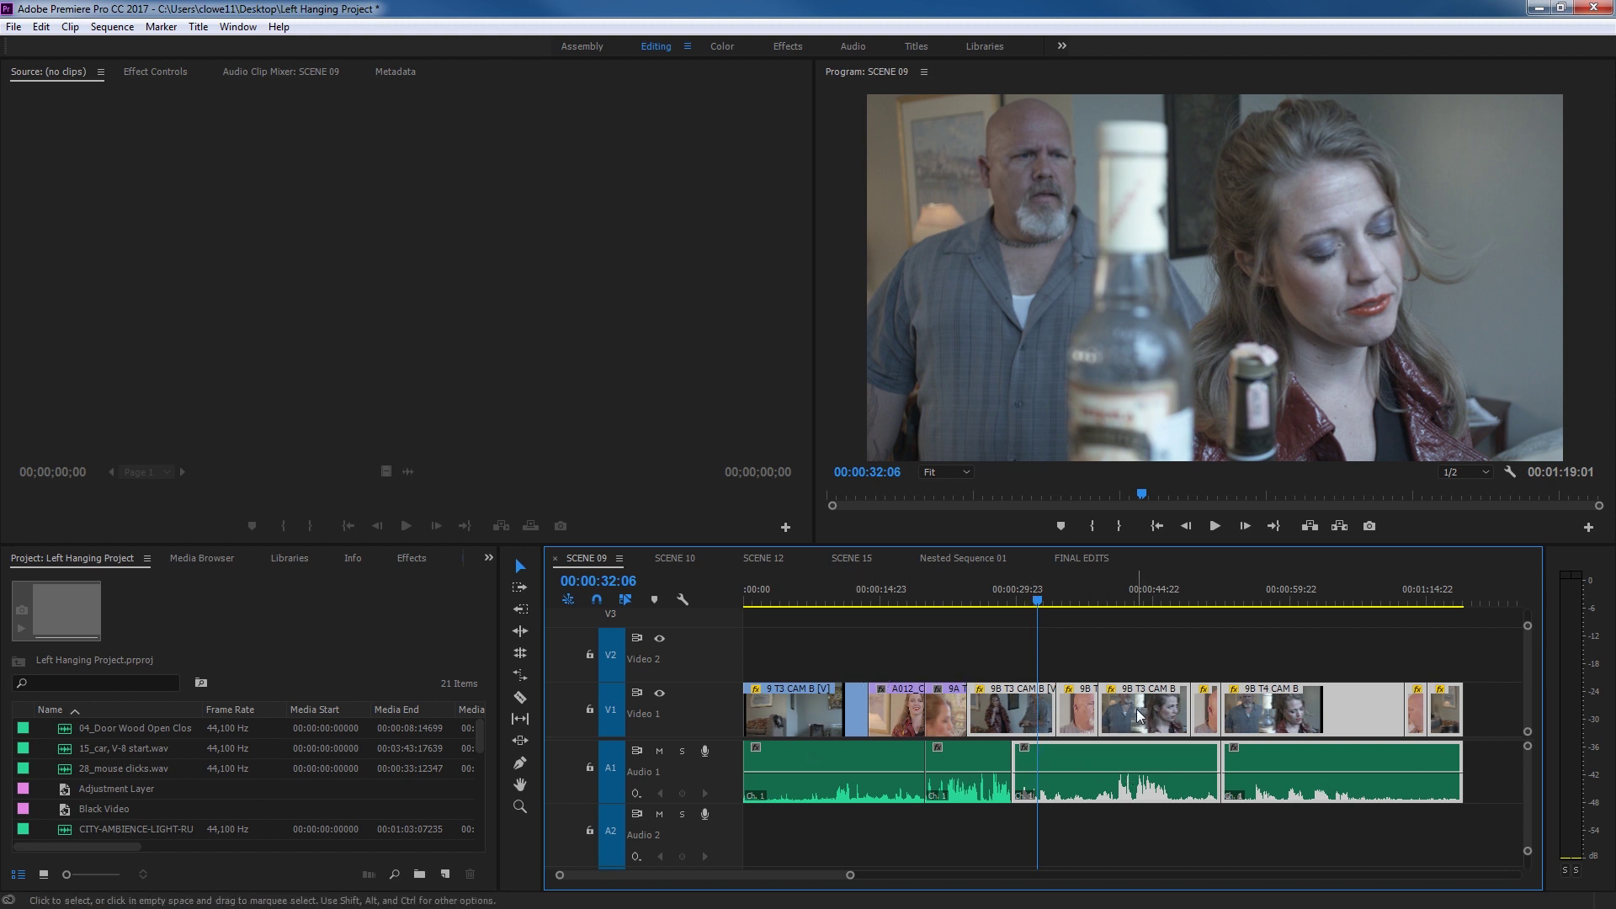
pyautogui.moveTo(1141, 711); pyautogui.dragTo(1360, 729)
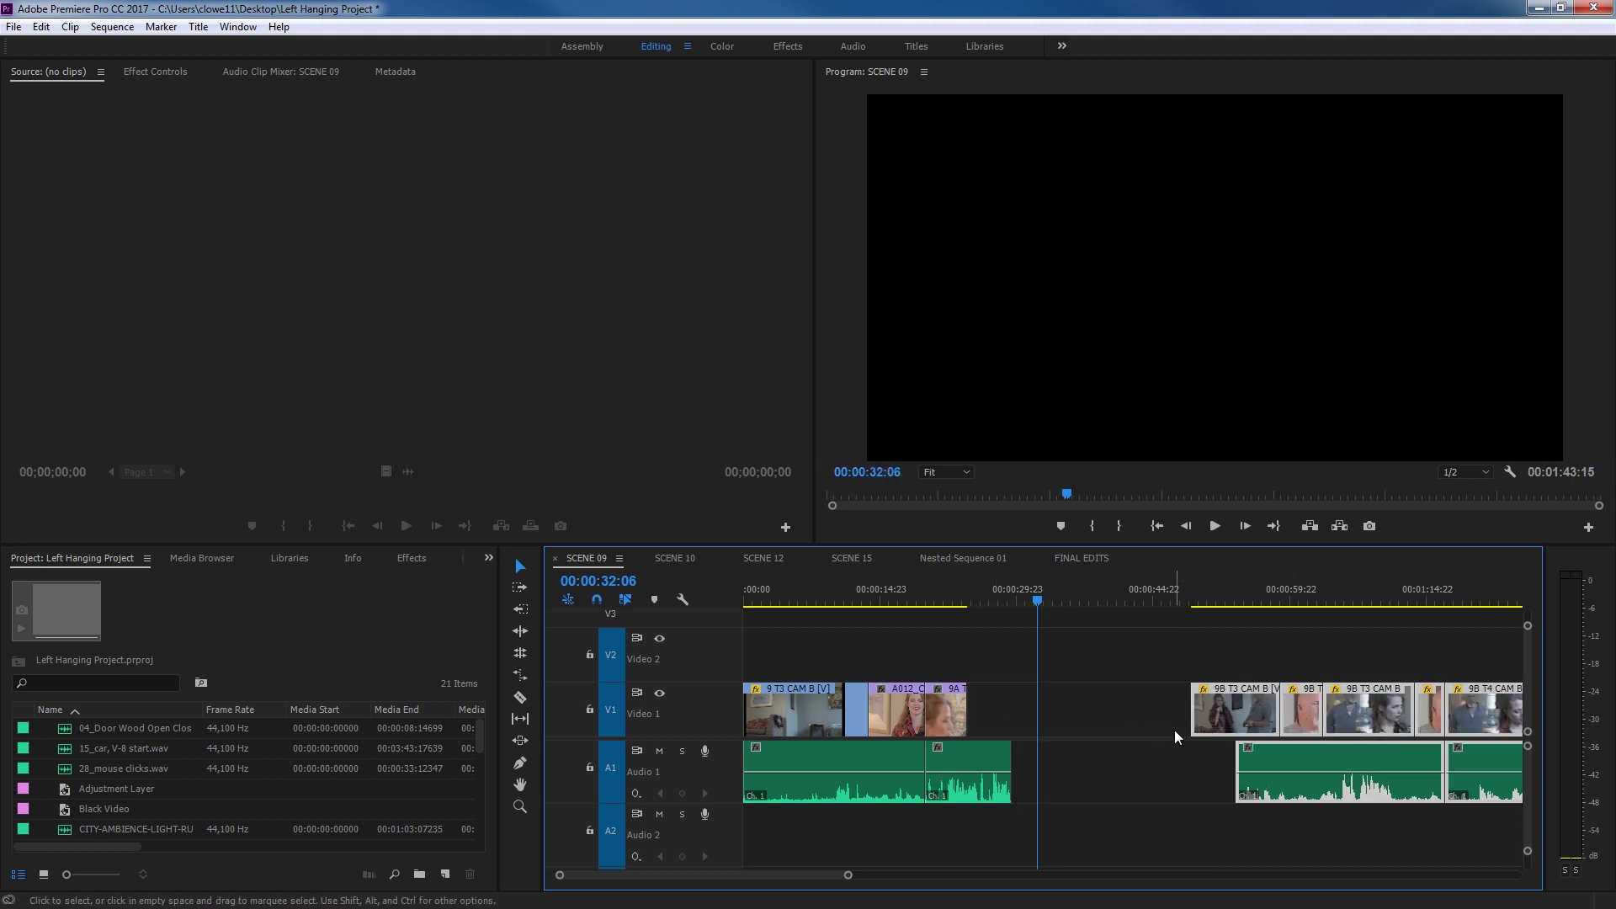
pyautogui.moveTo(1227, 710); pyautogui.dragTo(1002, 705)
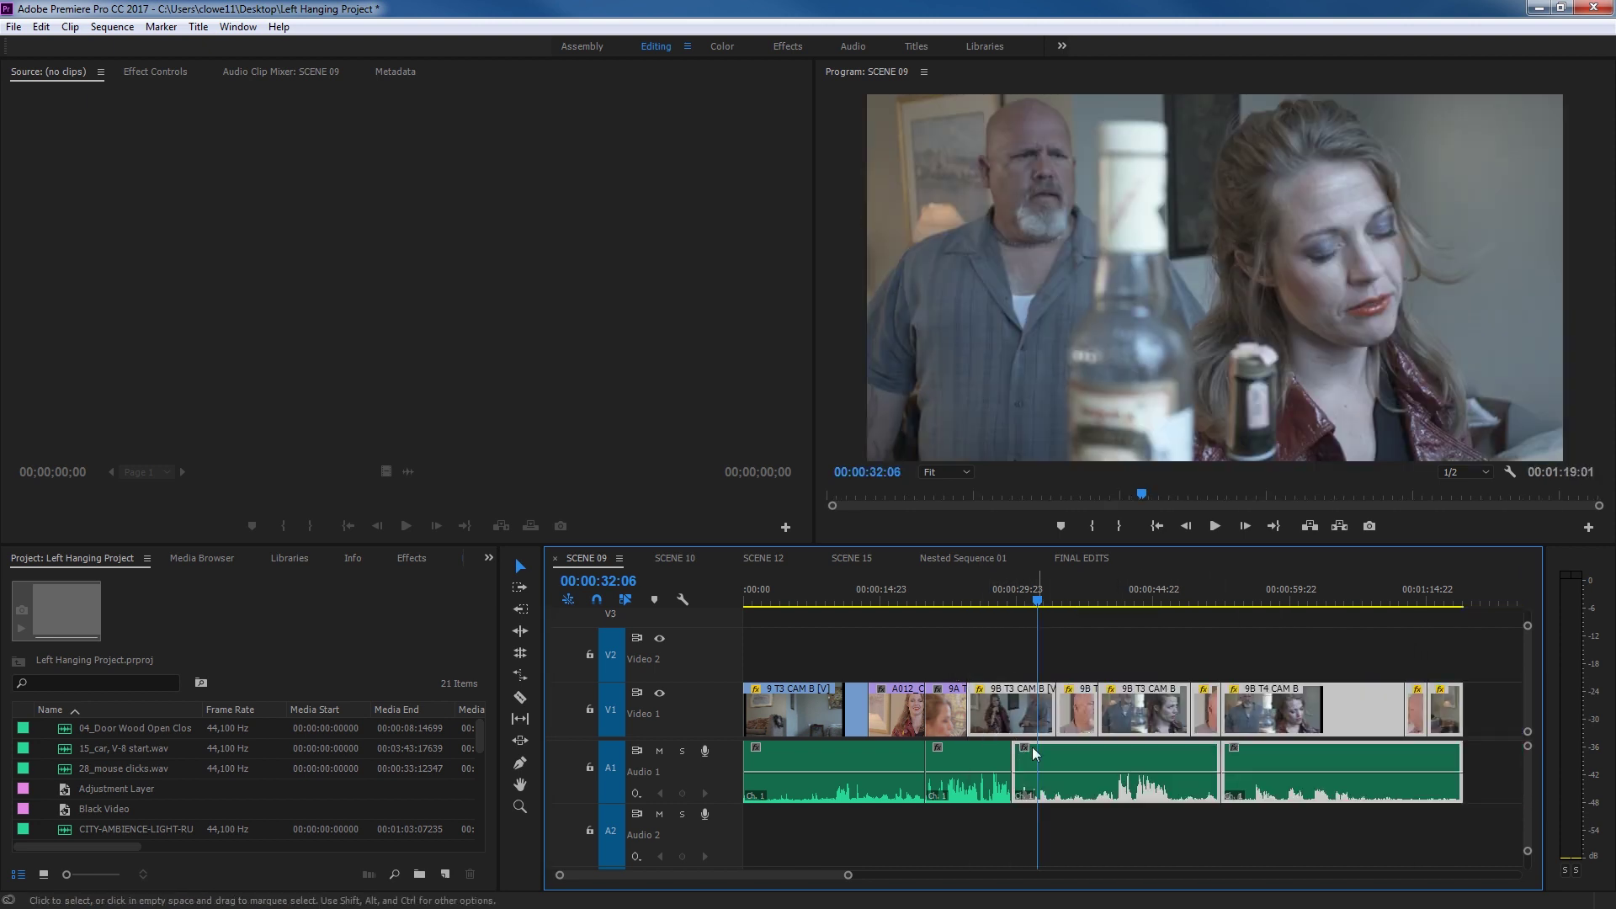
pyautogui.click(1229, 641)
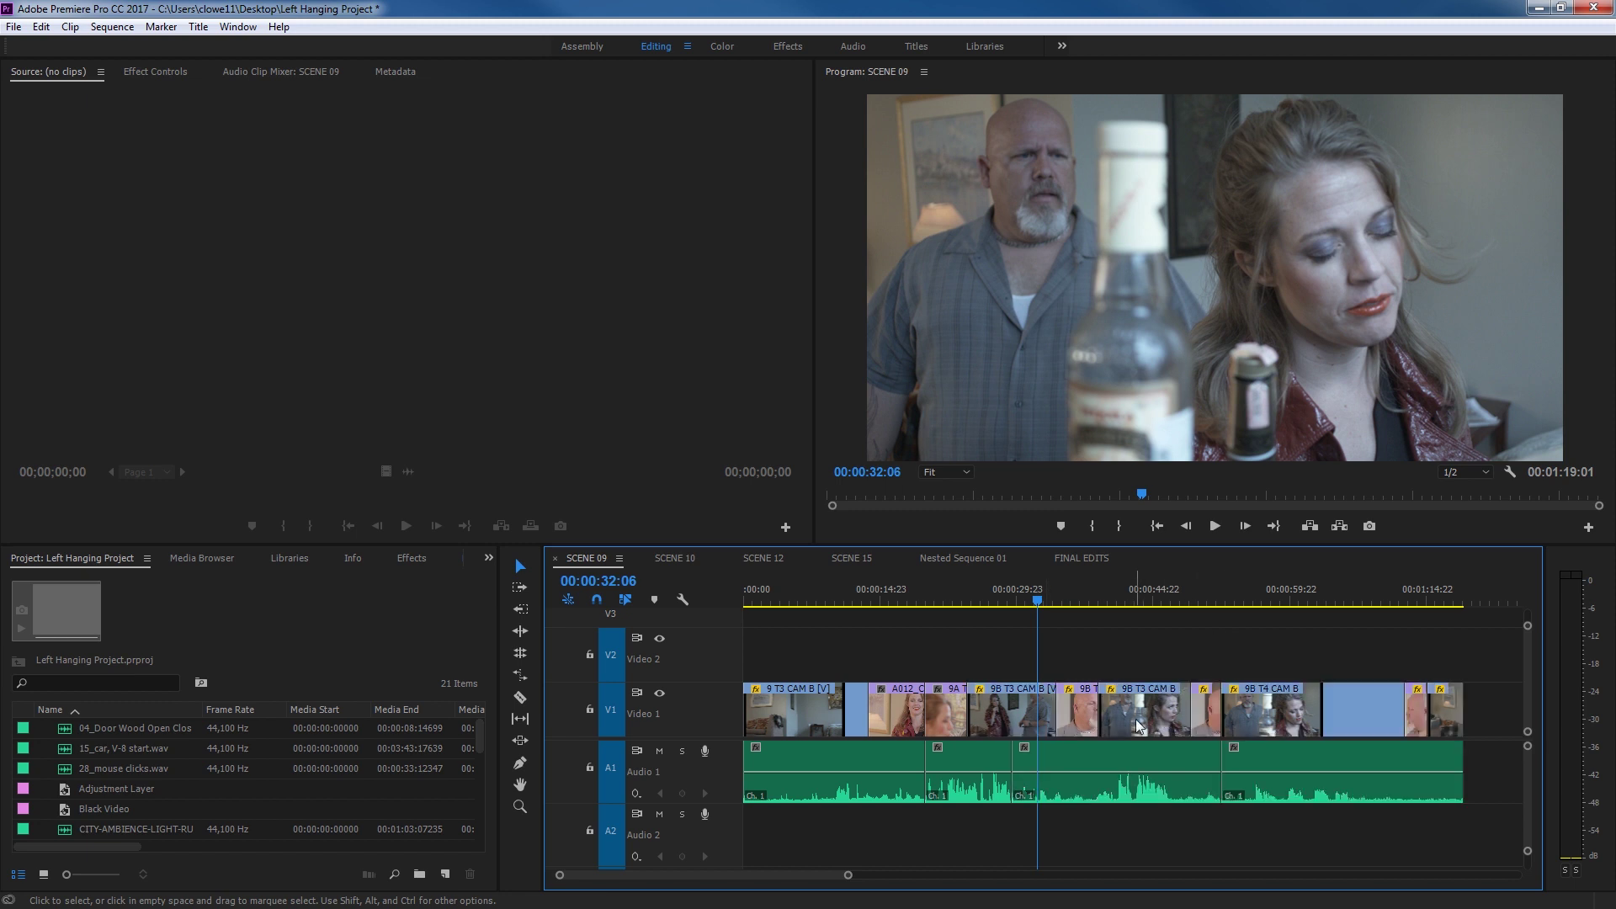
pyautogui.click(1136, 720)
pyautogui.moveTo(1136, 719); pyautogui.dragTo(1422, 673)
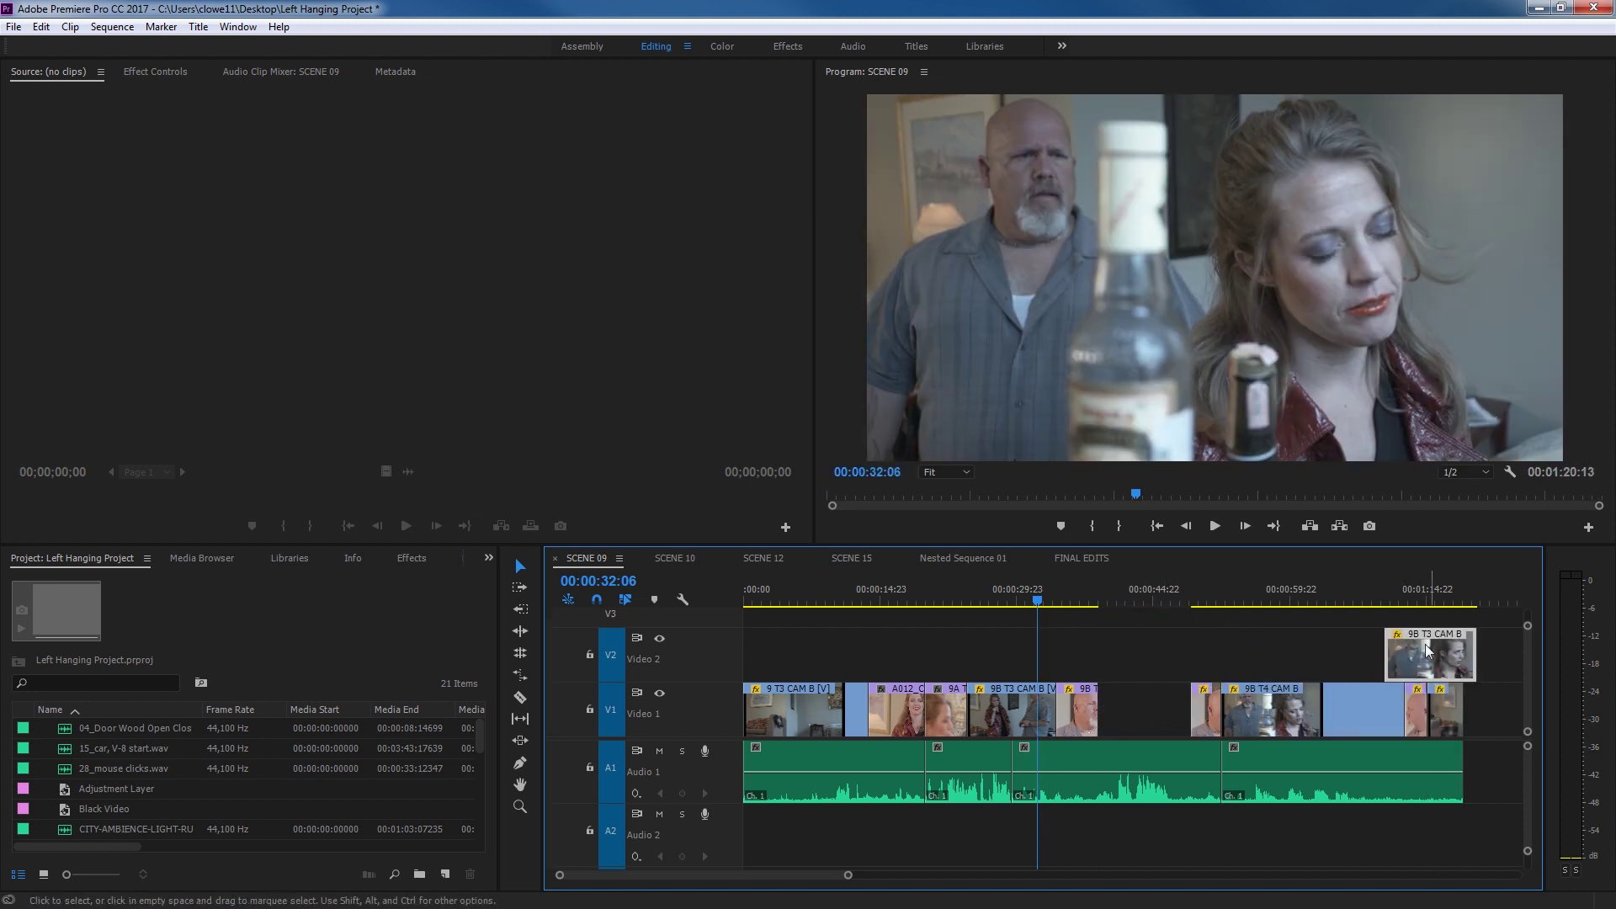
pyautogui.moveTo(1432, 648); pyautogui.dragTo(1234, 653)
pyautogui.moveTo(979, 665); pyautogui.dragTo(804, 655)
pyautogui.moveTo(1089, 717); pyautogui.dragTo(1392, 661)
pyautogui.hotkey('ctrl', 'z')
pyautogui.hotkey('ctrl', 'z')
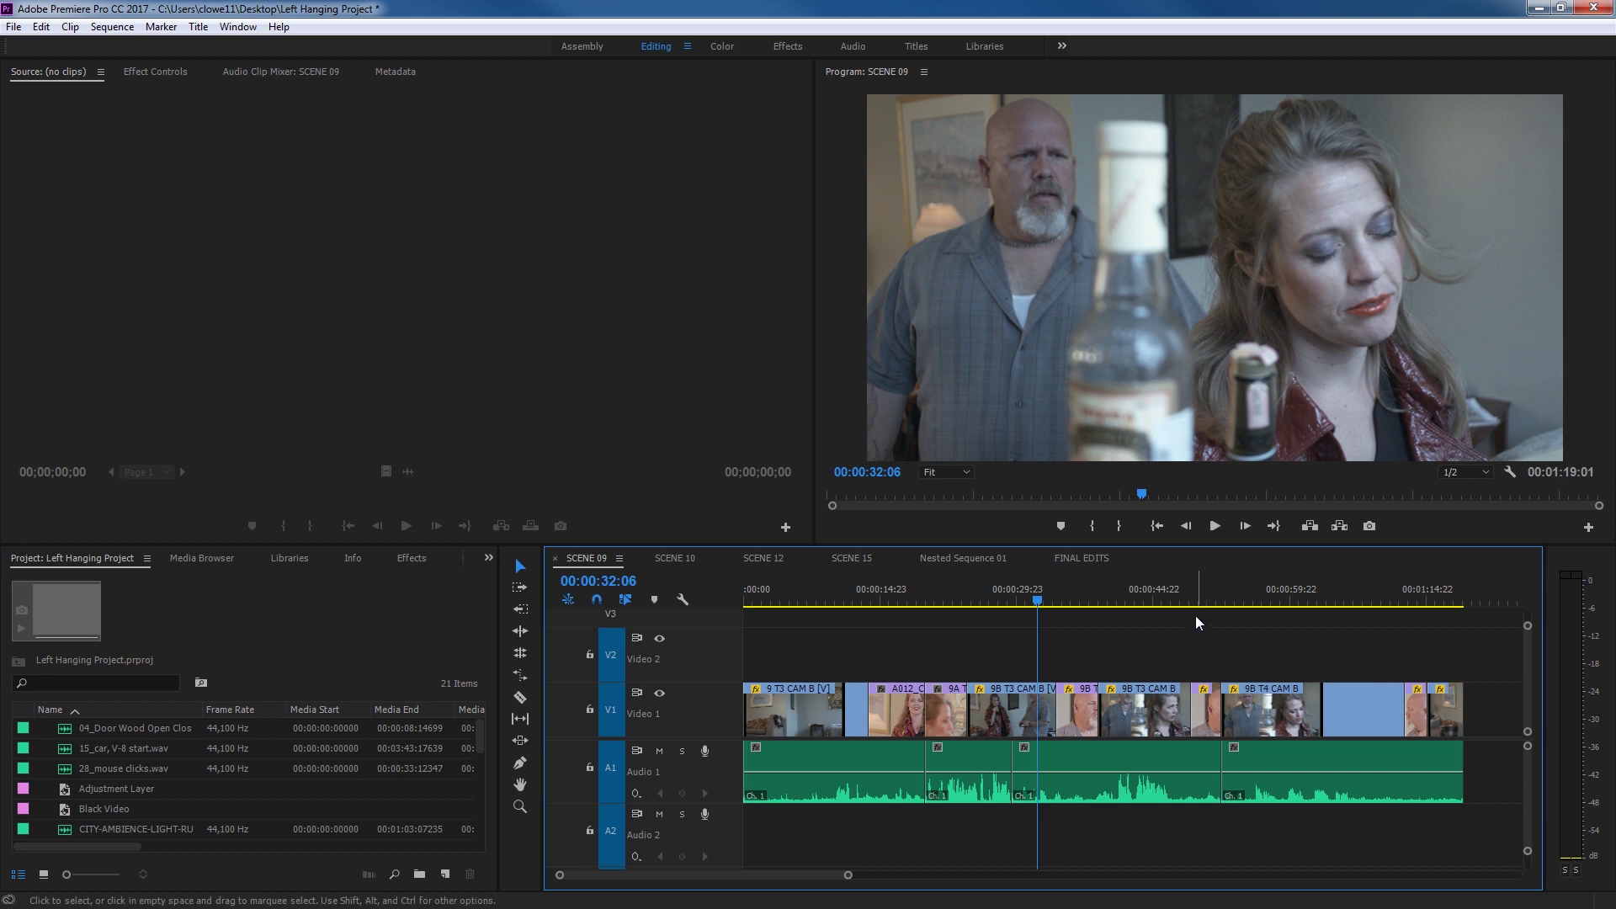
# - Drag the last V1 clip's end edge until it lines up with the end of the A1 audio
pyautogui.click(1448, 591)
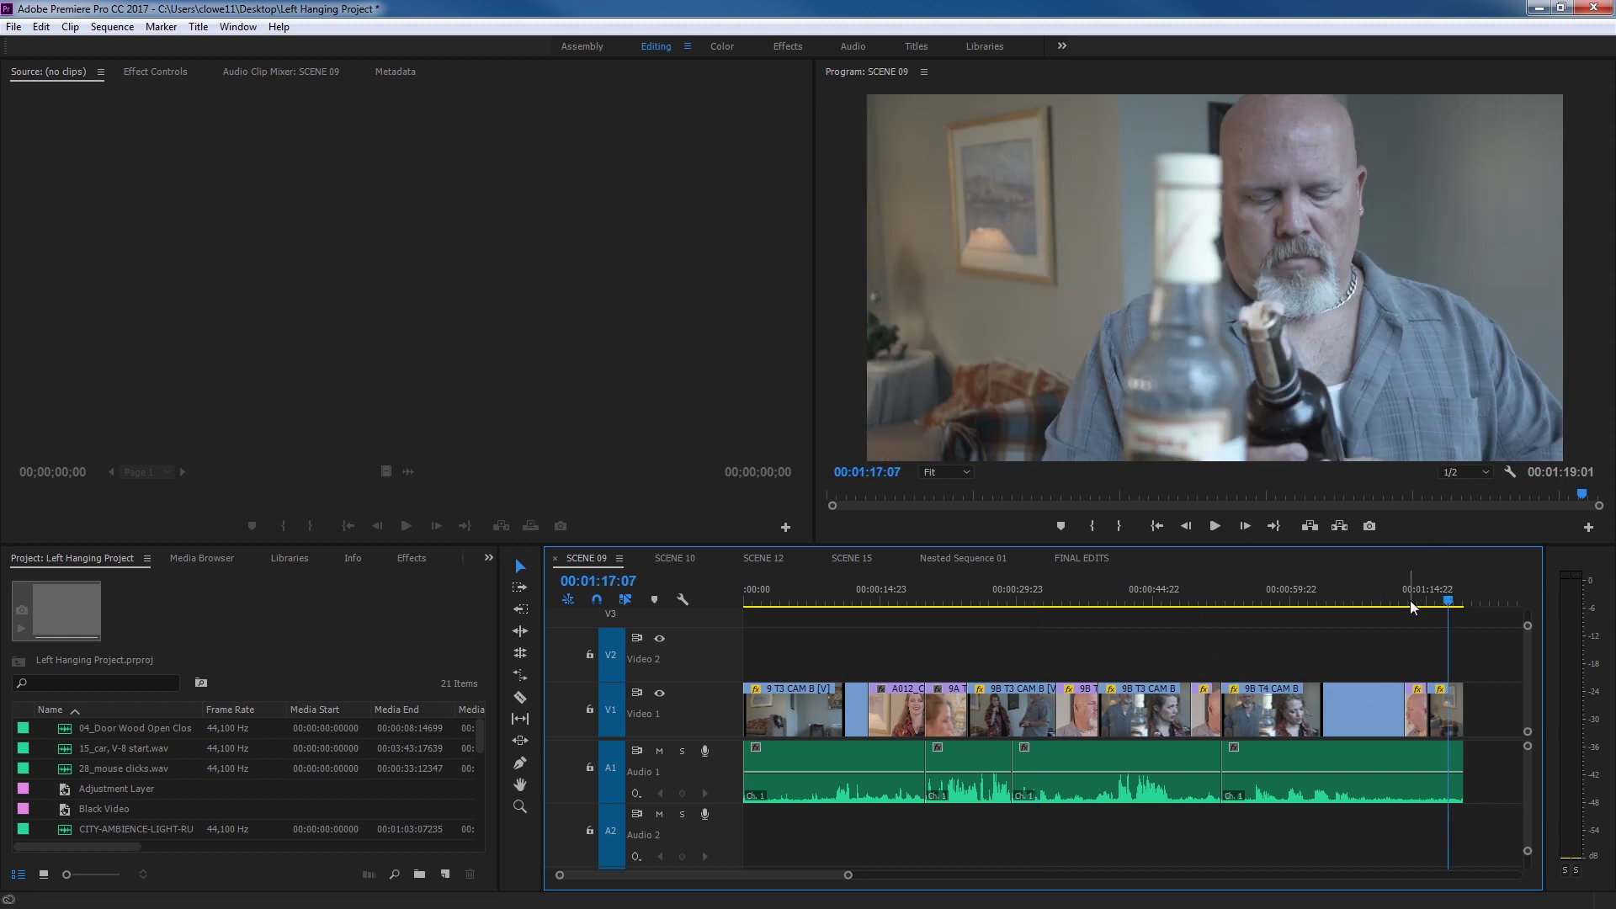
pyautogui.press('=')
pyautogui.press('=')
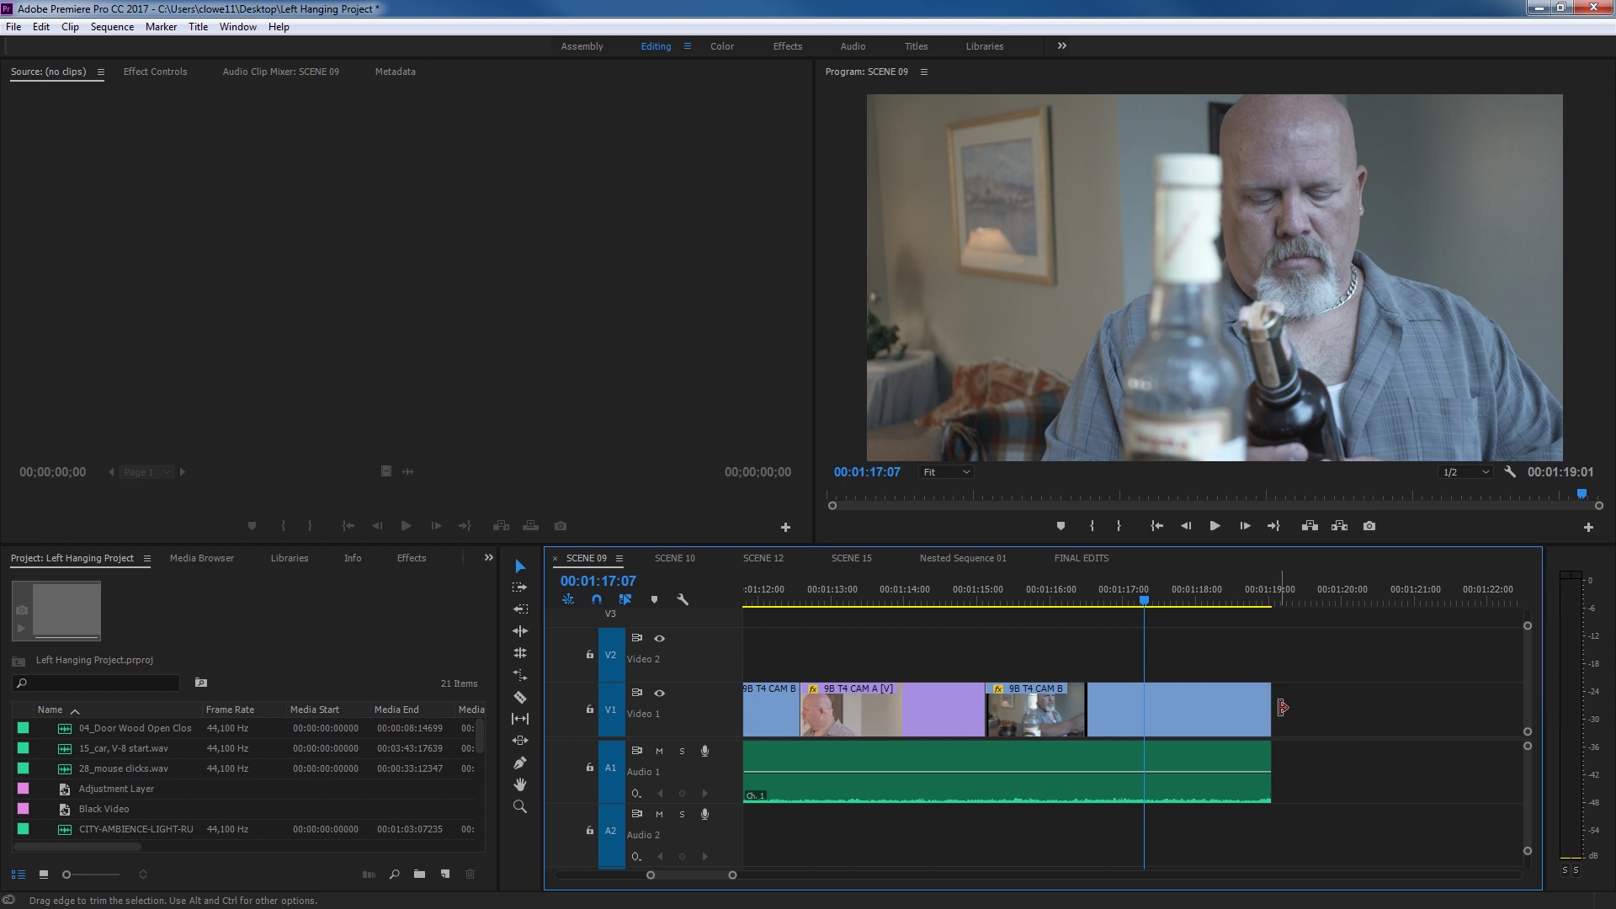
pyautogui.moveTo(1280, 706); pyautogui.dragTo(1268, 710)
pyautogui.moveTo(1278, 710); pyautogui.dragTo(1419, 714)
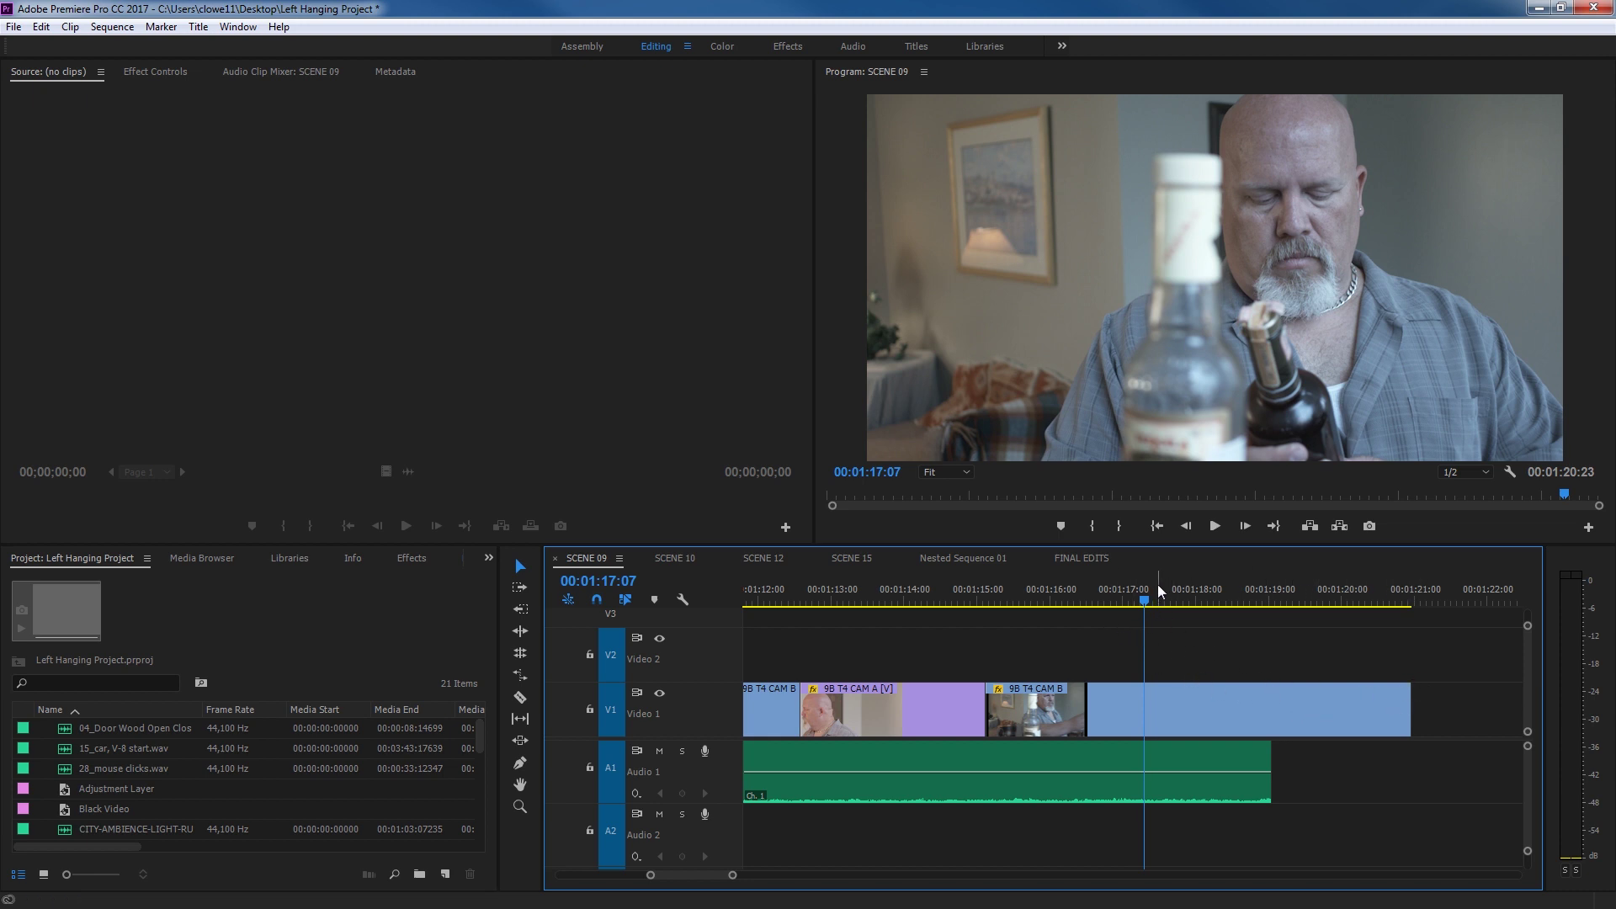
pyautogui.click(1242, 593)
pyautogui.moveTo(1242, 597); pyautogui.dragTo(1371, 598)
pyautogui.moveTo(1409, 710); pyautogui.dragTo(1152, 709)
pyautogui.click(1250, 599)
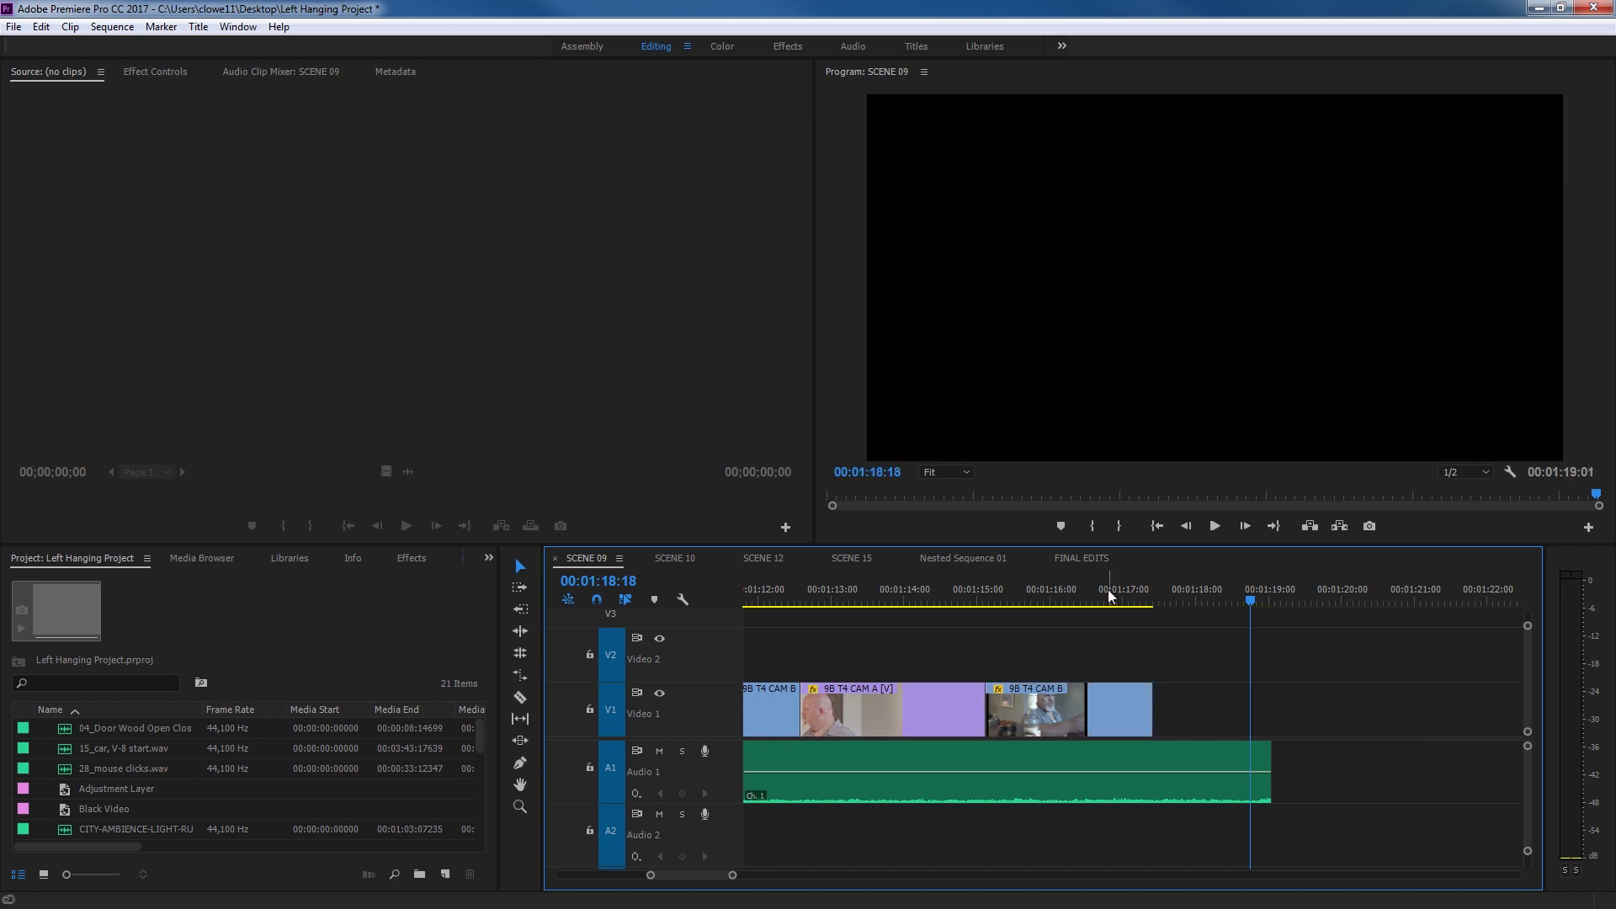
pyautogui.click(1108, 593)
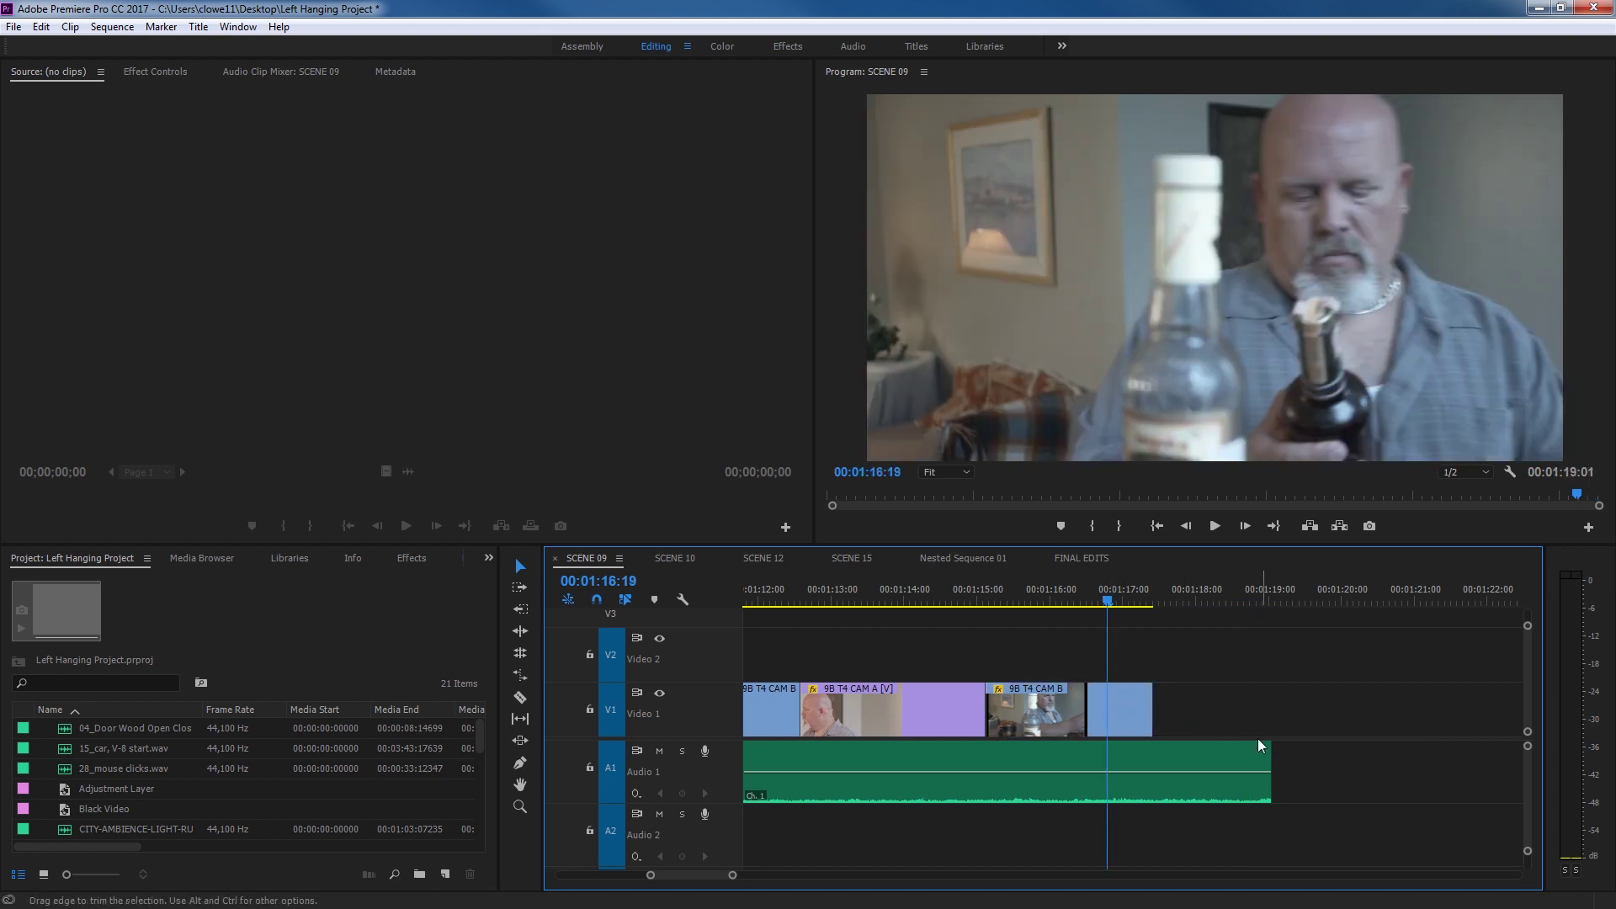
pyautogui.moveTo(1152, 709); pyautogui.dragTo(1270, 713)
pyautogui.click(833, 593)
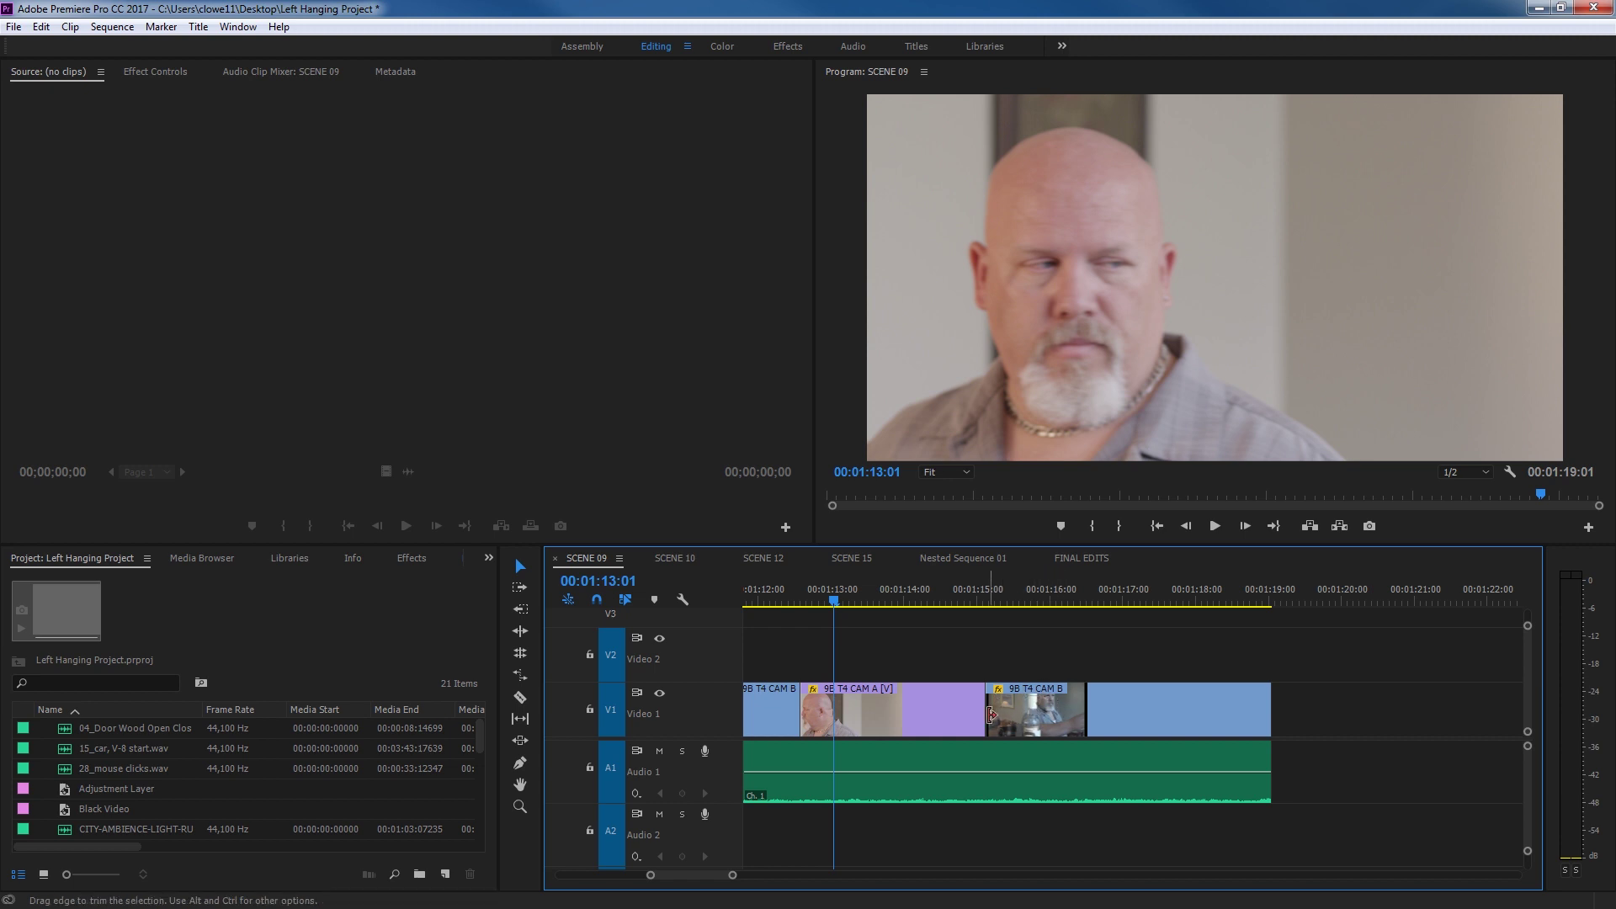
pyautogui.moveTo(993, 711)
pyautogui.mouseDown()
pyautogui.moveTo(1077, 709)
pyautogui.moveTo(1078, 686)
pyautogui.moveTo(1047, 711)
pyautogui.moveTo(987, 711)
pyautogui.mouseUp()
pyautogui.moveTo(973, 701); pyautogui.dragTo(918, 711)
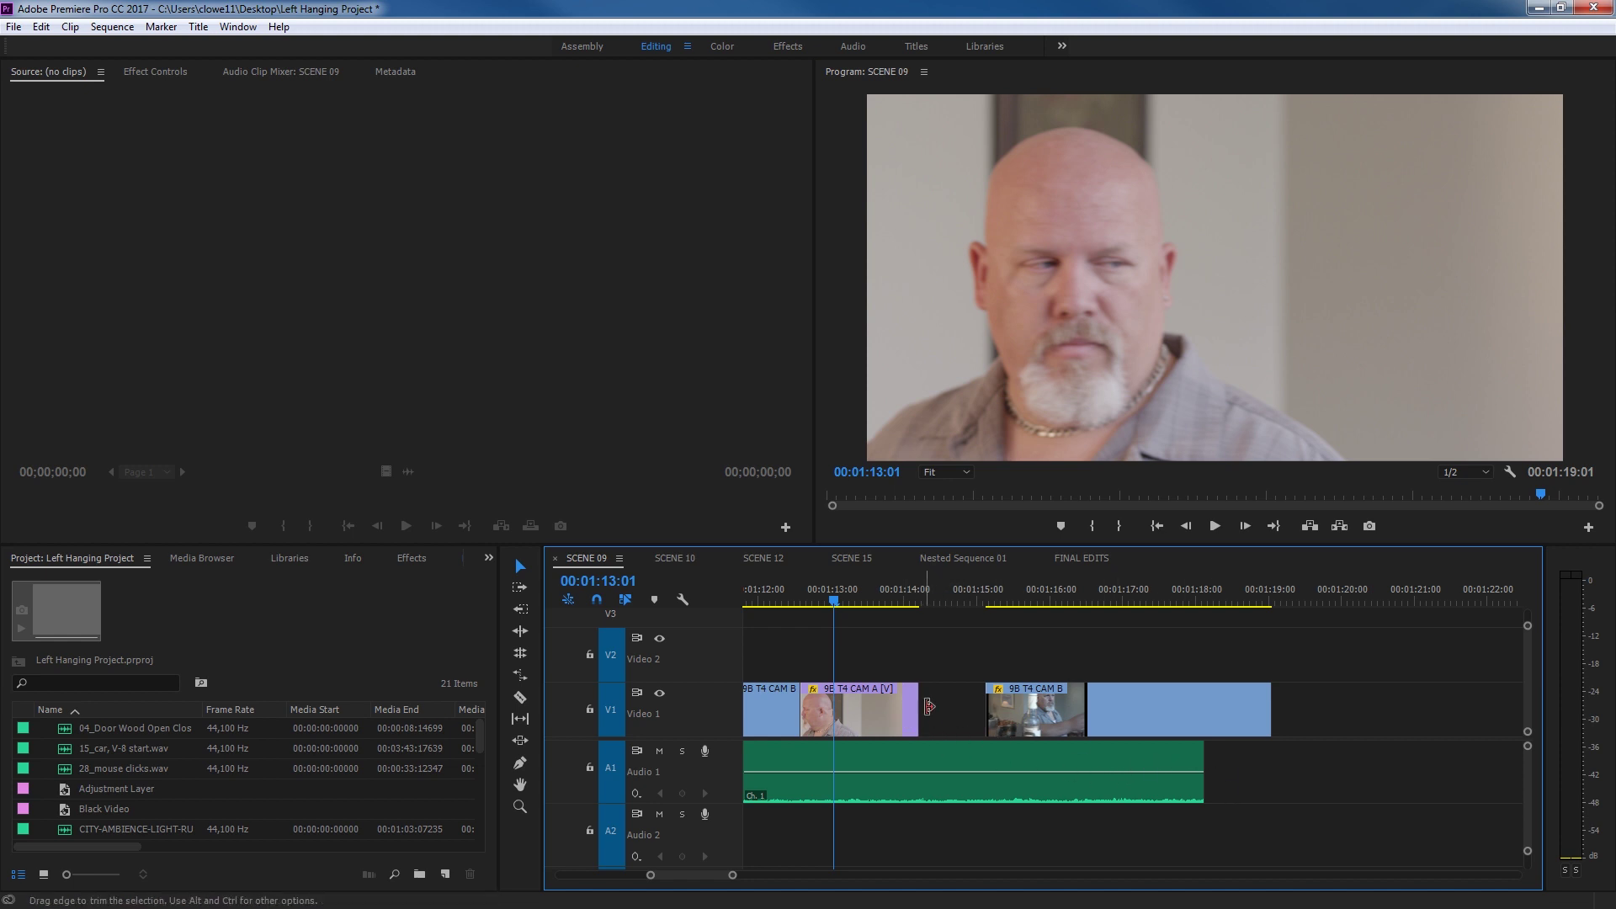
pyautogui.moveTo(917, 712); pyautogui.dragTo(985, 713)
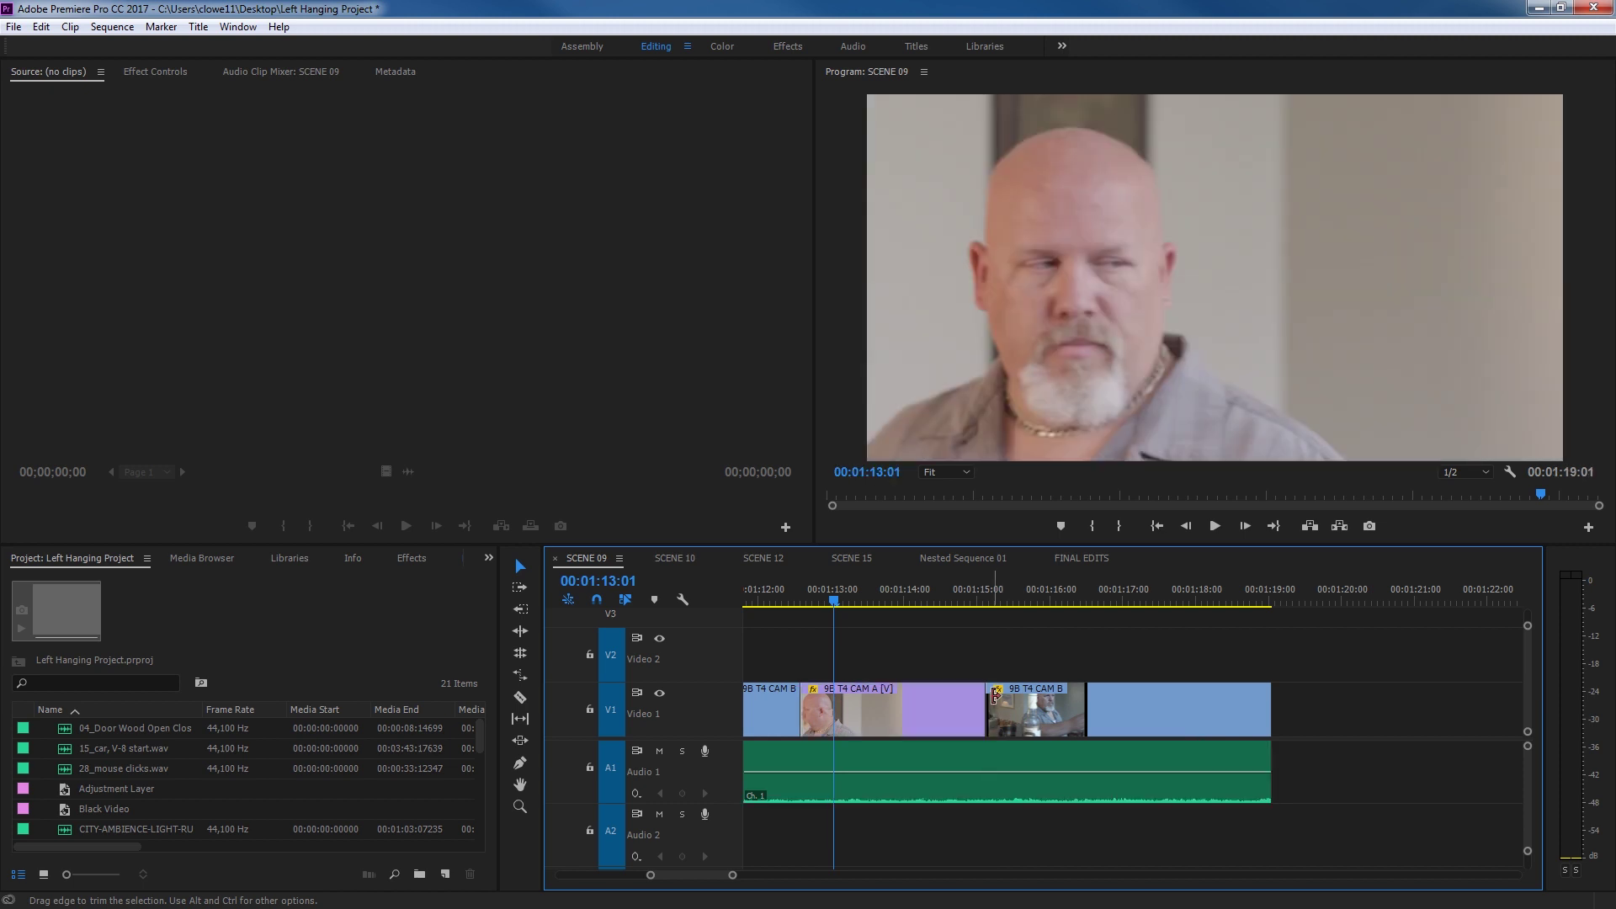
pyautogui.click(983, 713)
pyautogui.click(981, 714)
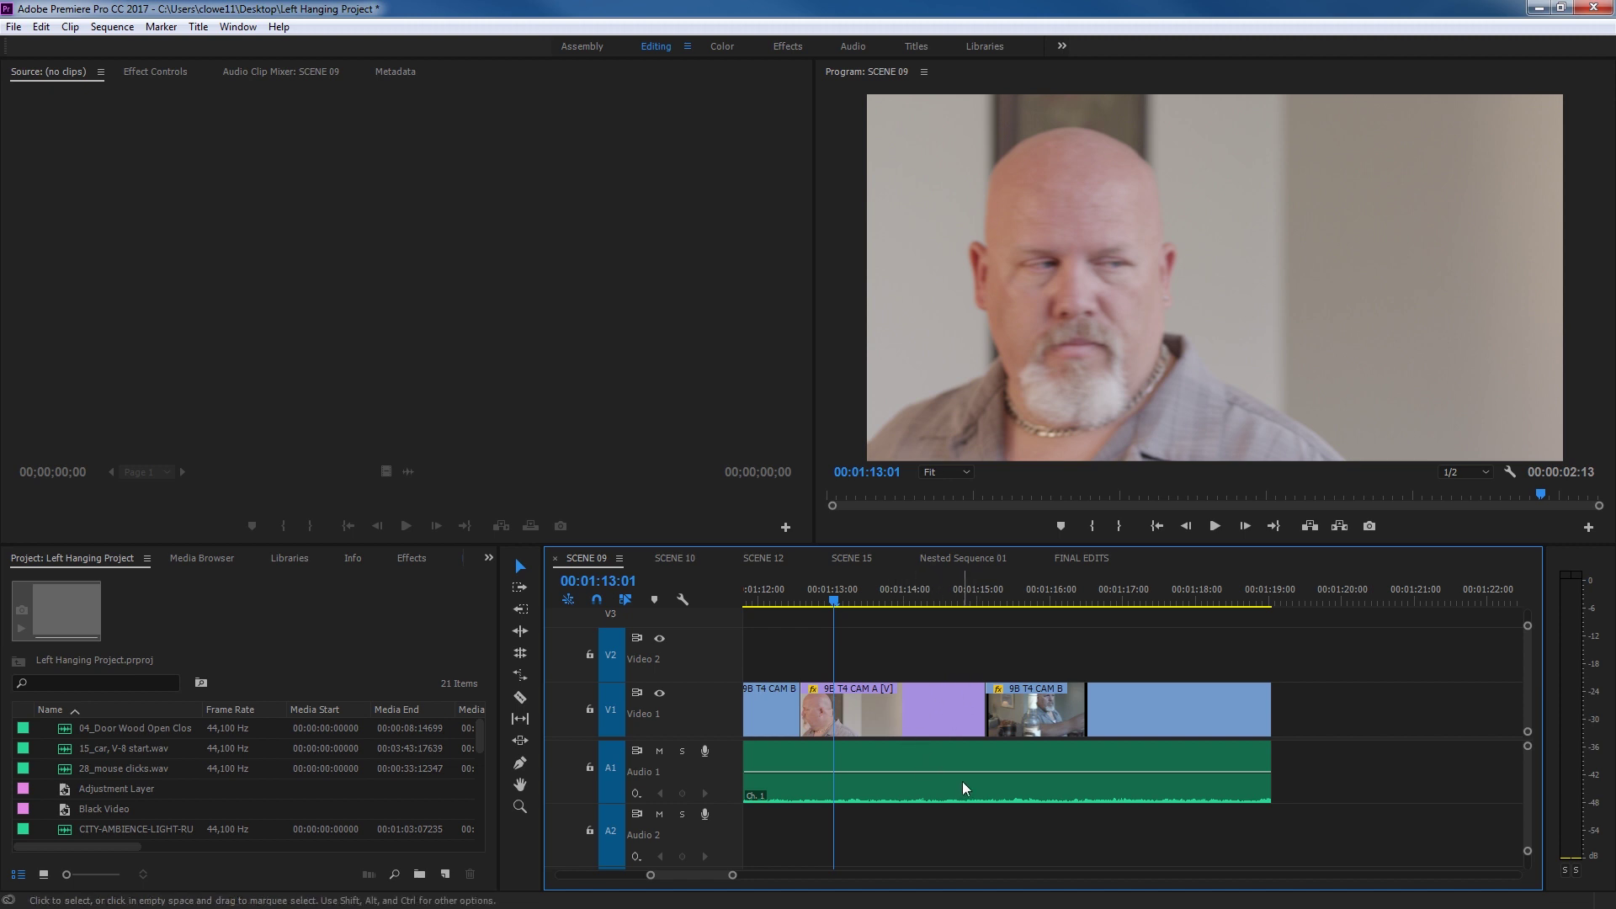
pyautogui.moveTo(973, 699); pyautogui.dragTo(949, 707)
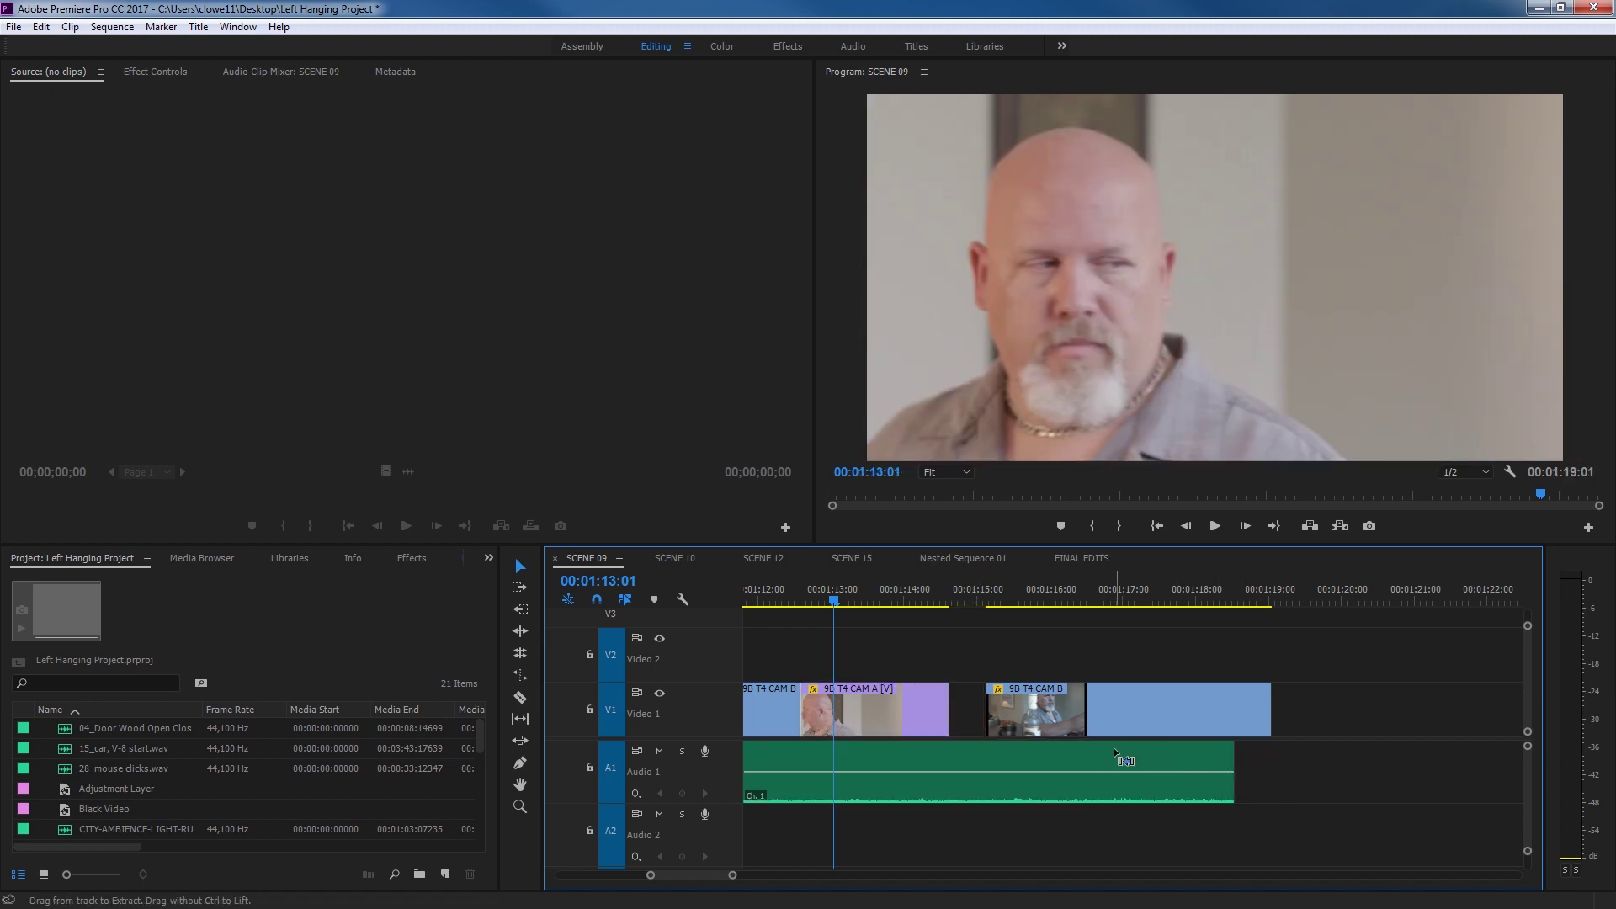
pyautogui.hotkey('ctrl', 'z')
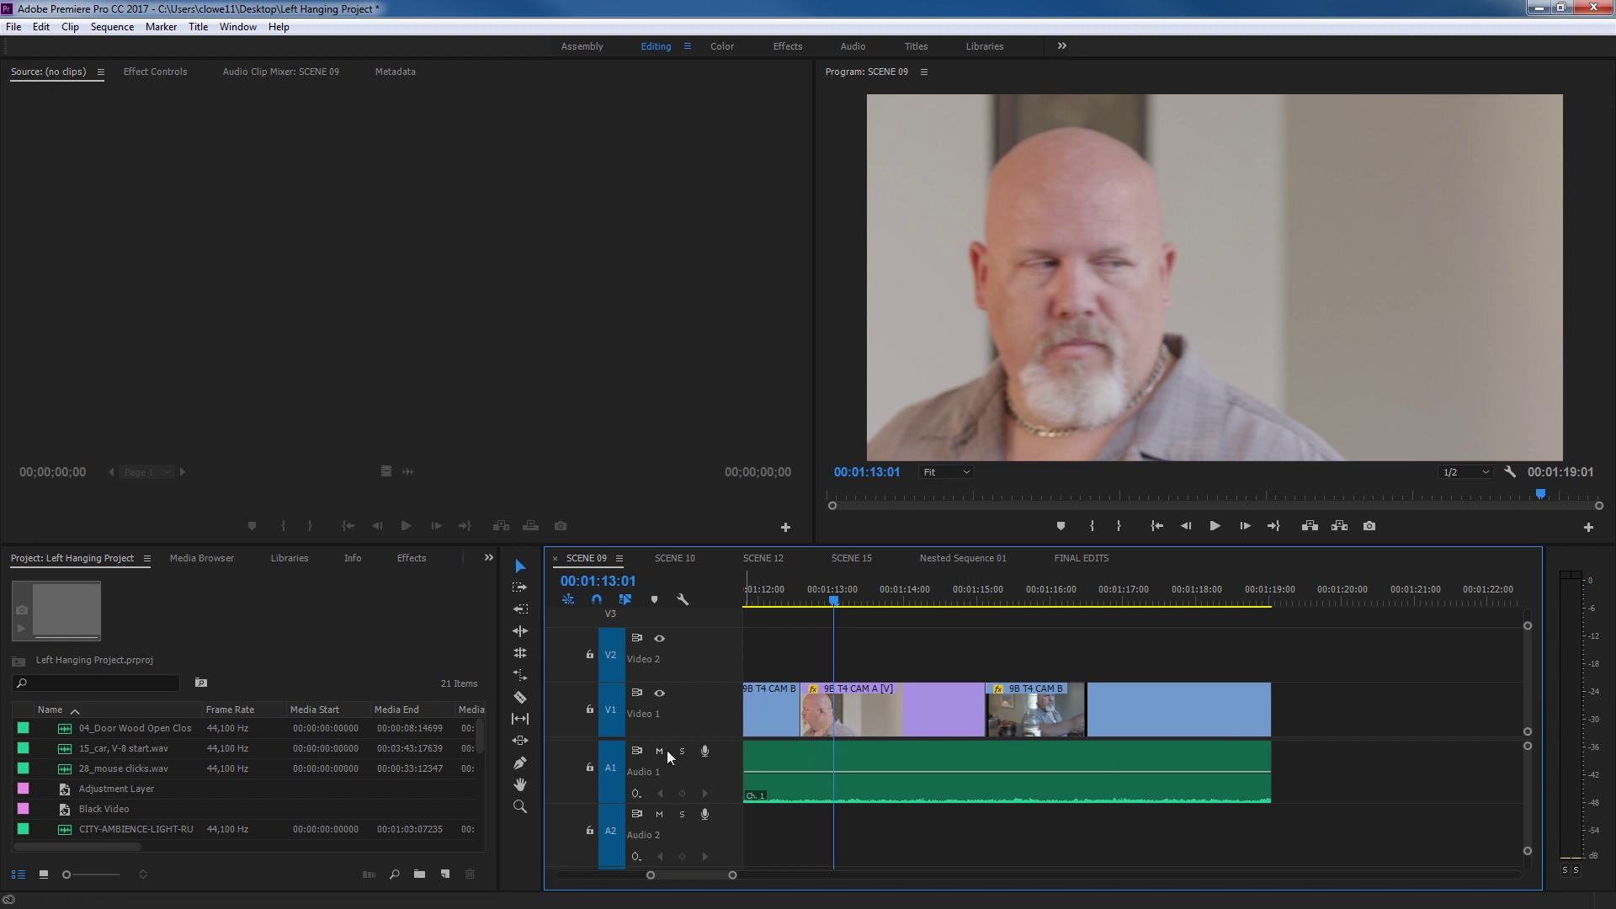
pyautogui.click(589, 767)
pyautogui.moveTo(985, 707); pyautogui.dragTo(927, 707)
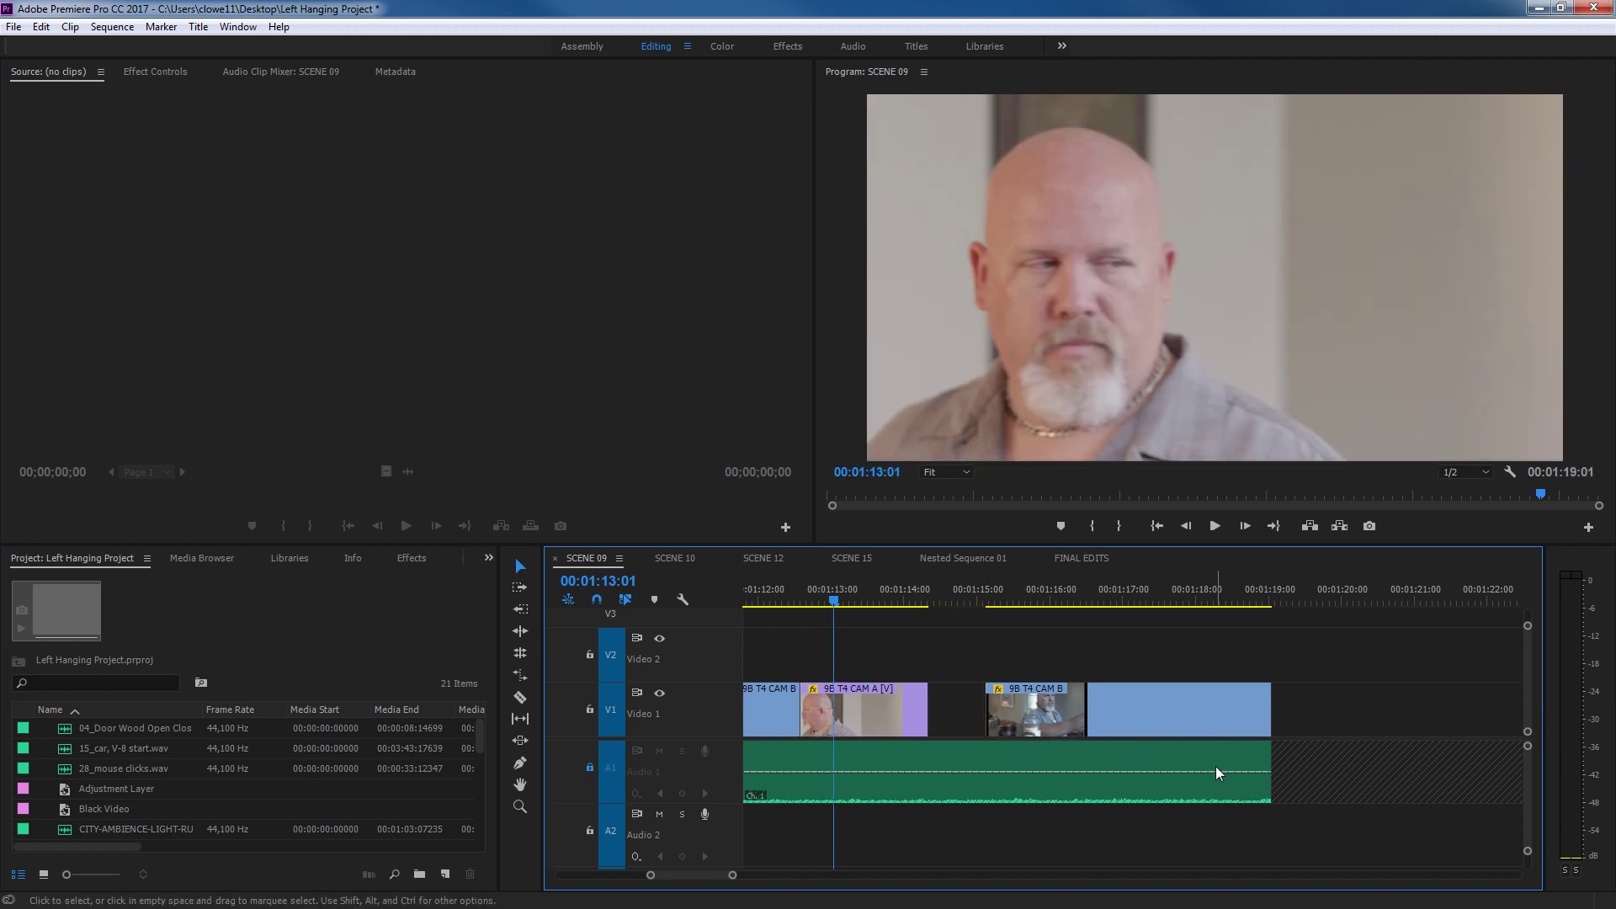
pyautogui.hotkey('ctrl', 'z')
pyautogui.click(589, 767)
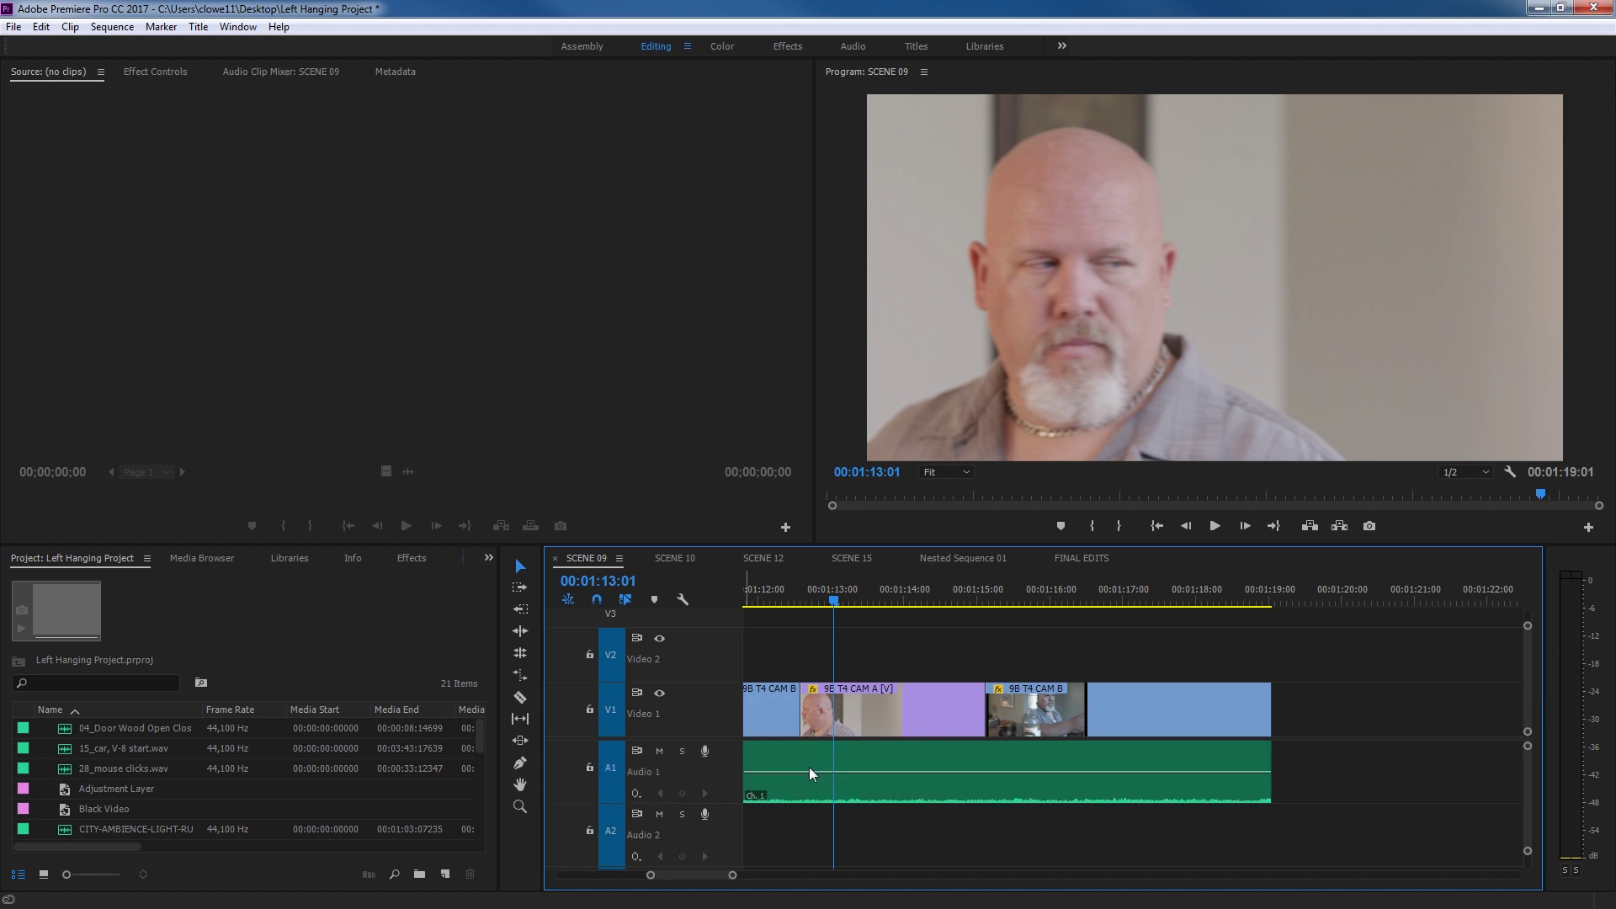
pyautogui.moveTo(967, 711); pyautogui.dragTo(961, 703)
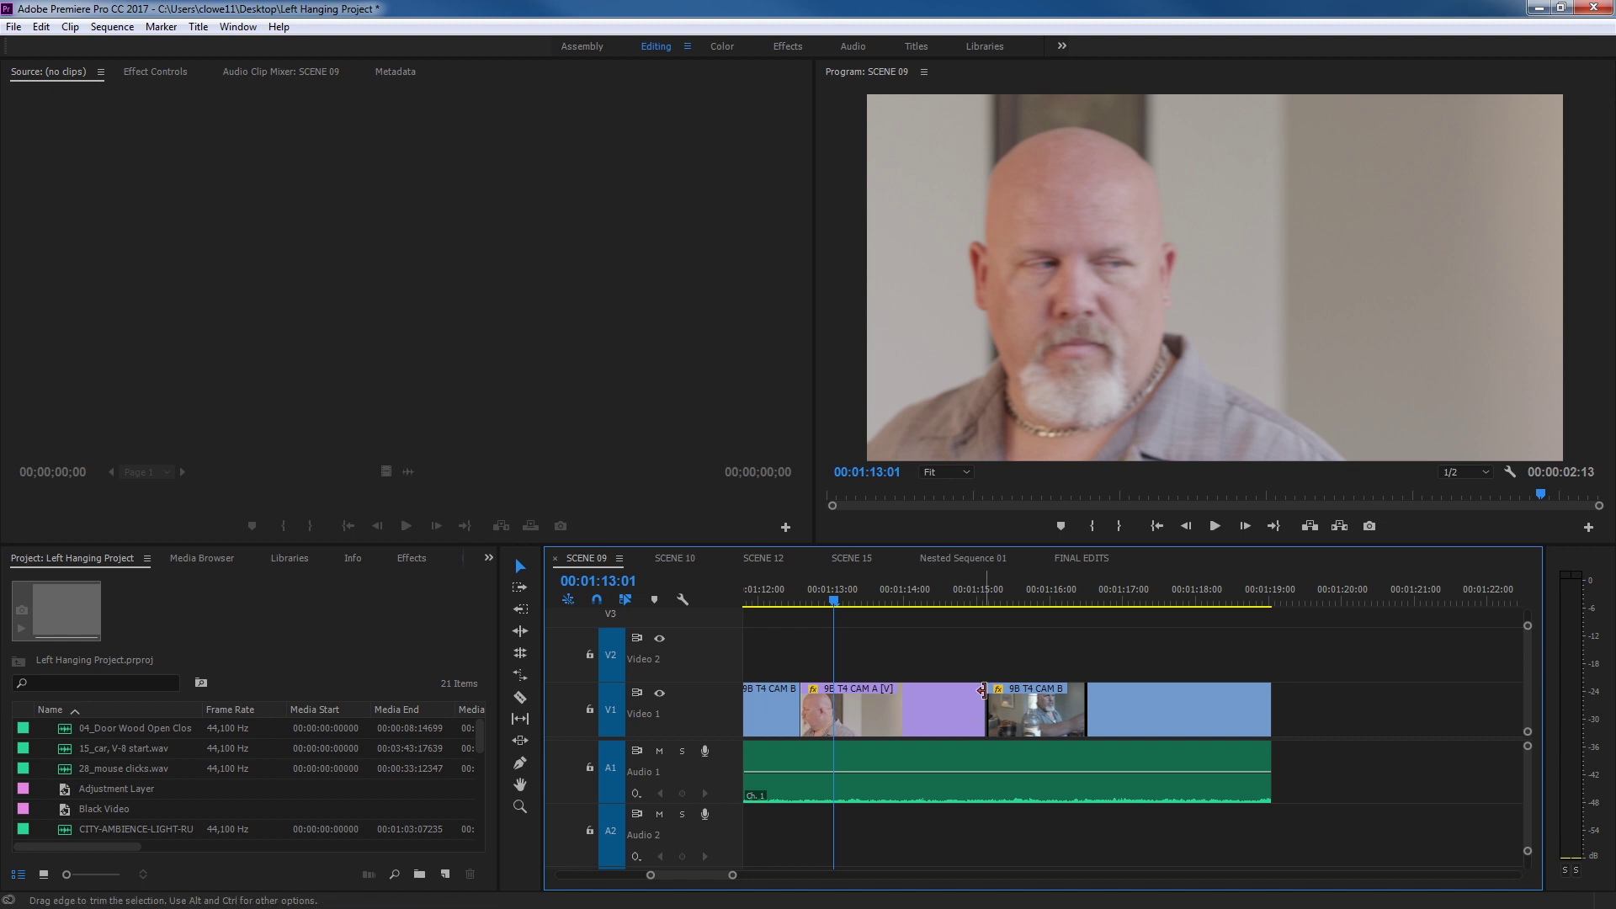
# - Trim 18 frames off the 9E T4 CAM A clip's end and pull the A1 audio clip's end back
pyautogui.moveTo(977, 697); pyautogui.dragTo(909, 726)
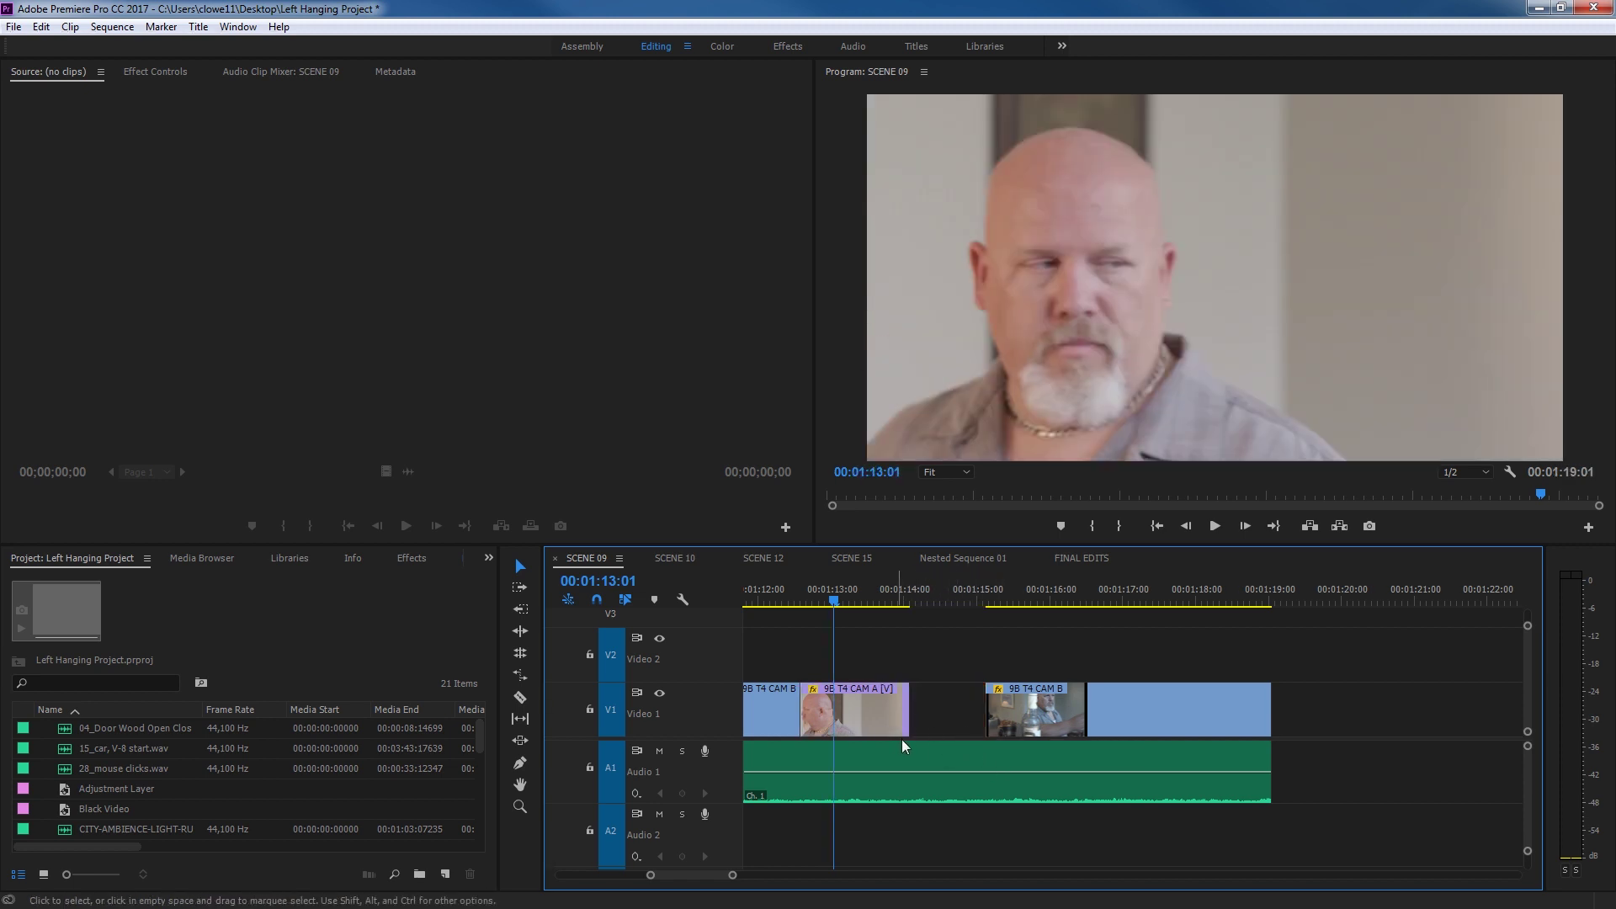
pyautogui.moveTo(1275, 756)
pyautogui.mouseDown()
pyautogui.moveTo(1340, 767)
pyautogui.moveTo(1272, 766)
pyautogui.mouseUp()
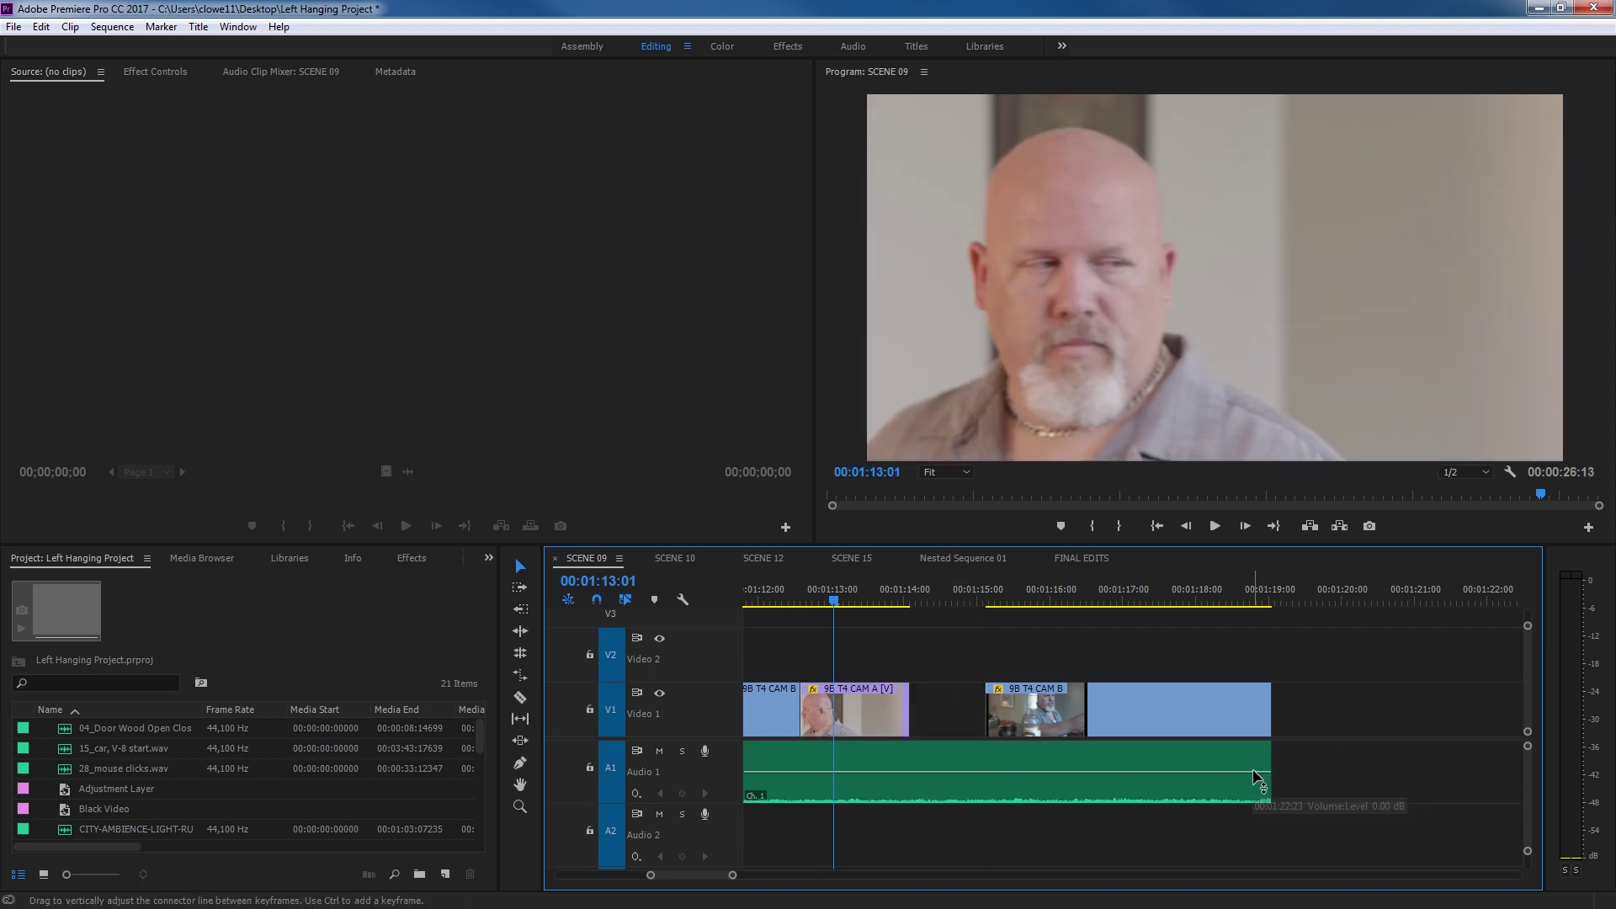
pyautogui.moveTo(1262, 761); pyautogui.dragTo(902, 759)
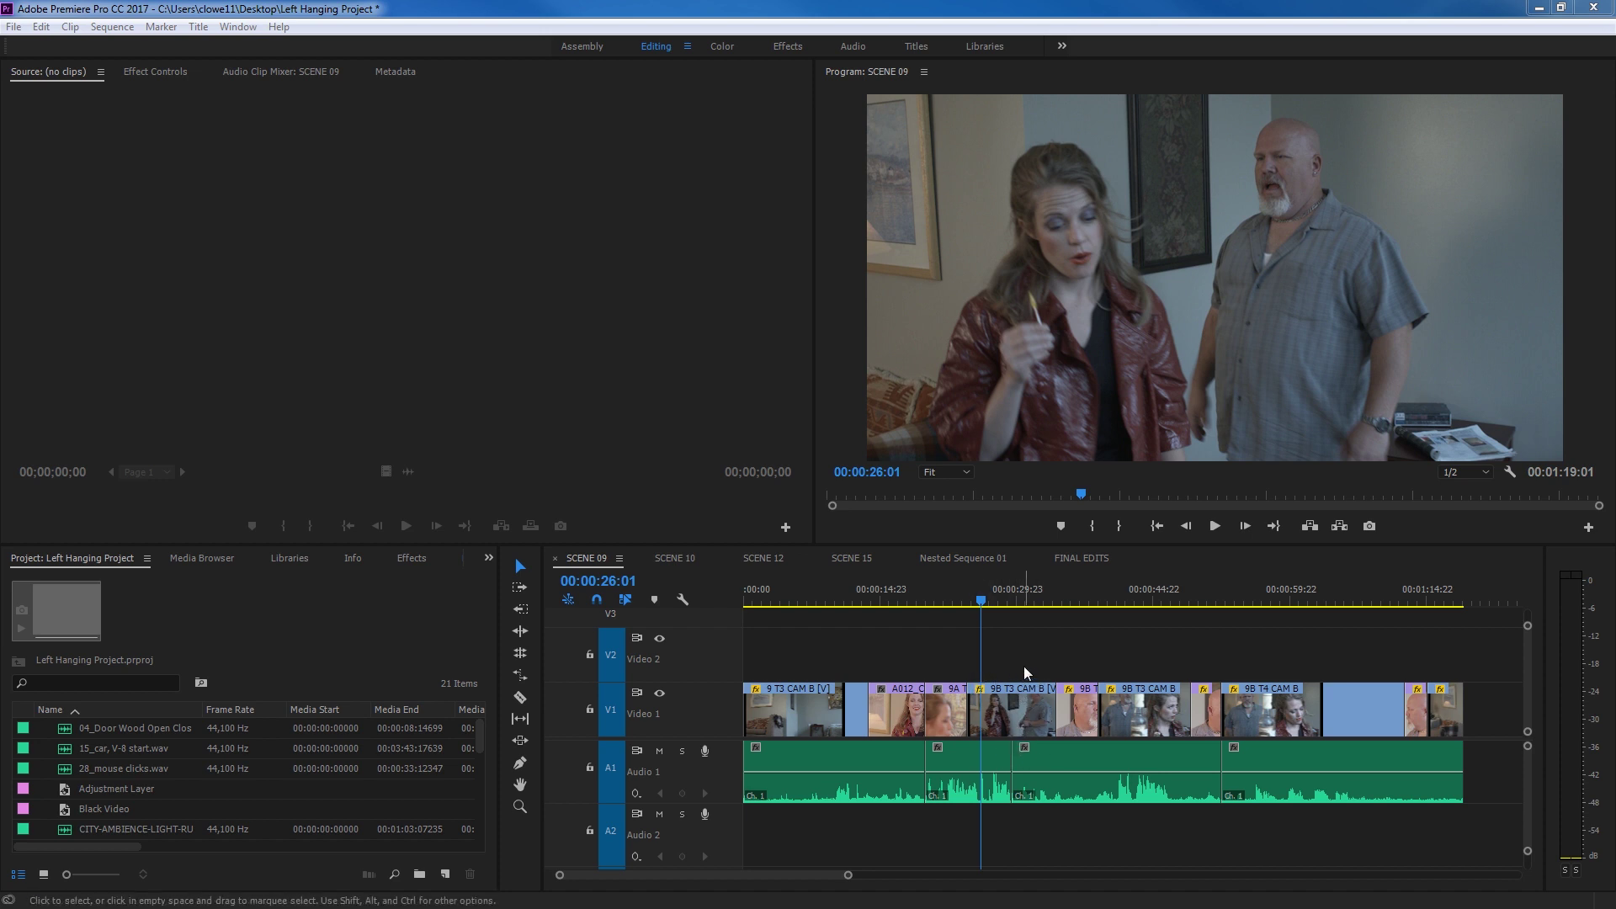
# - Alt-drag a copy of the 9B T3 CAM A clip onto Video 2 at 00:00:34:10
pyautogui.click(1079, 711)
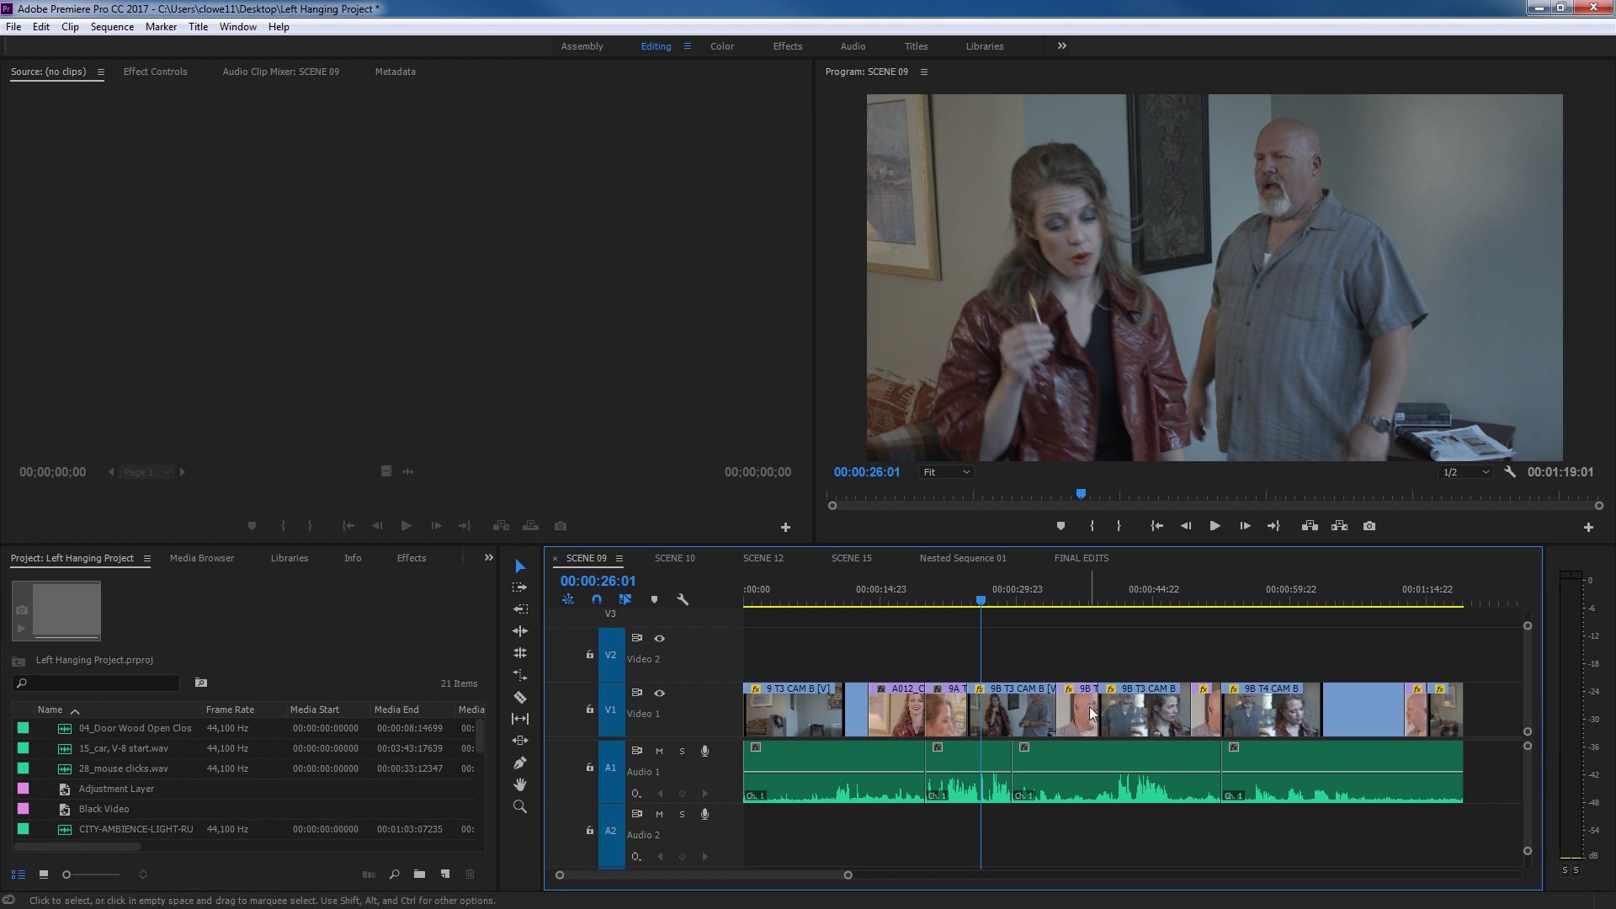
pyautogui.moveTo(1085, 715); pyautogui.dragTo(1076, 678)
pyautogui.moveTo(1077, 710); pyautogui.dragTo(1077, 674)
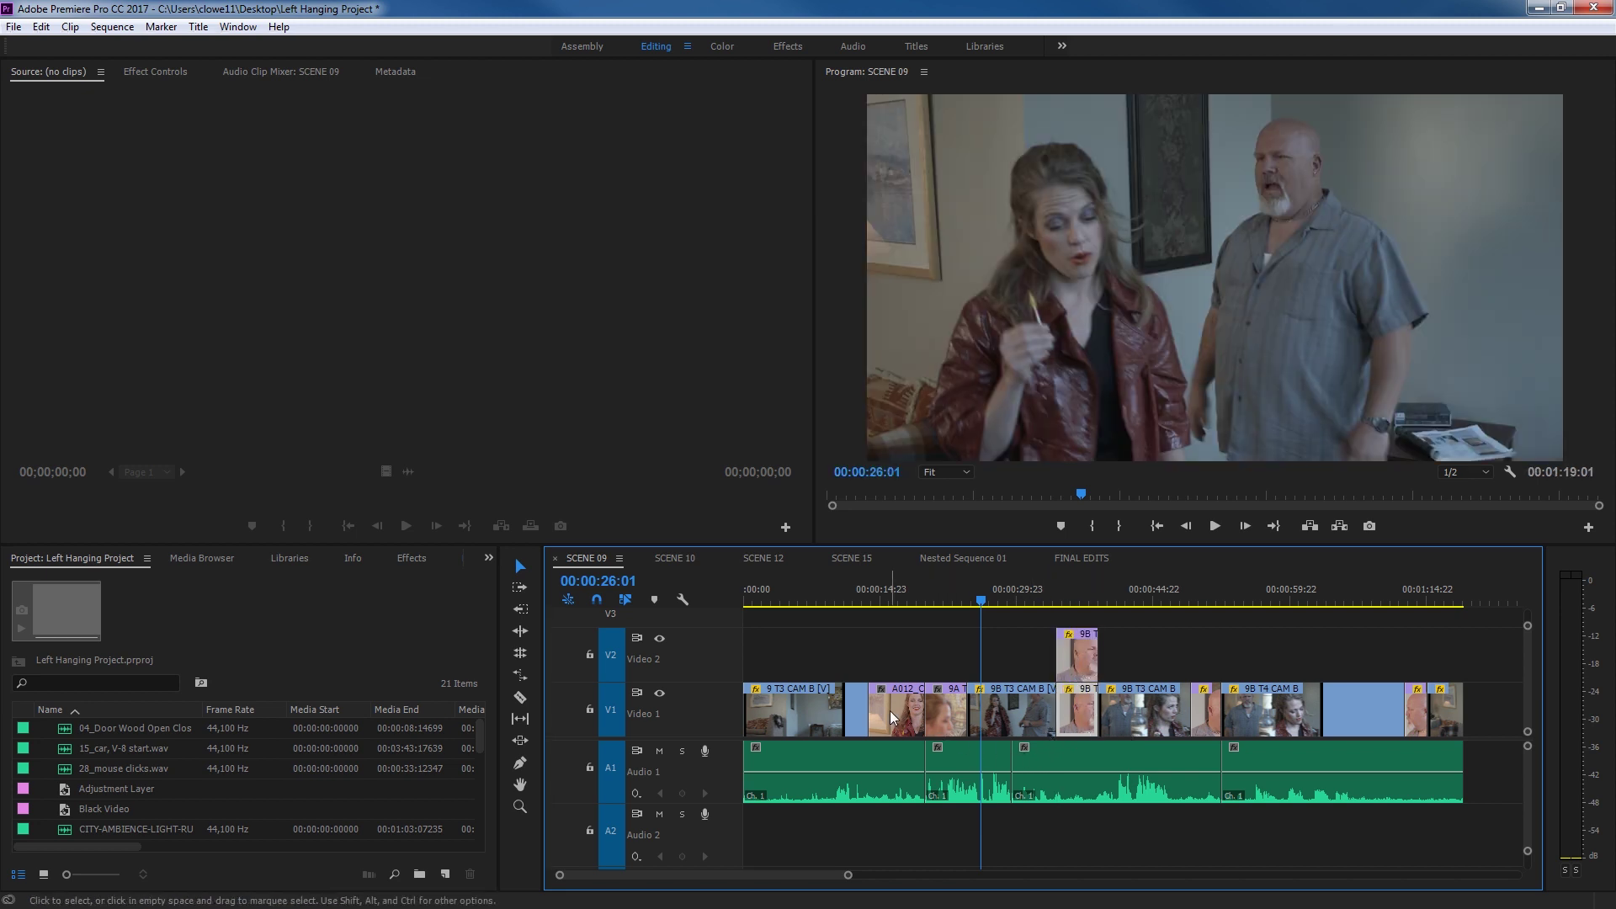
# - Duplicate the 9A T2 CAM A clip's audio onto Audio 2 and its video onto Video 2
pyautogui.click(966, 755)
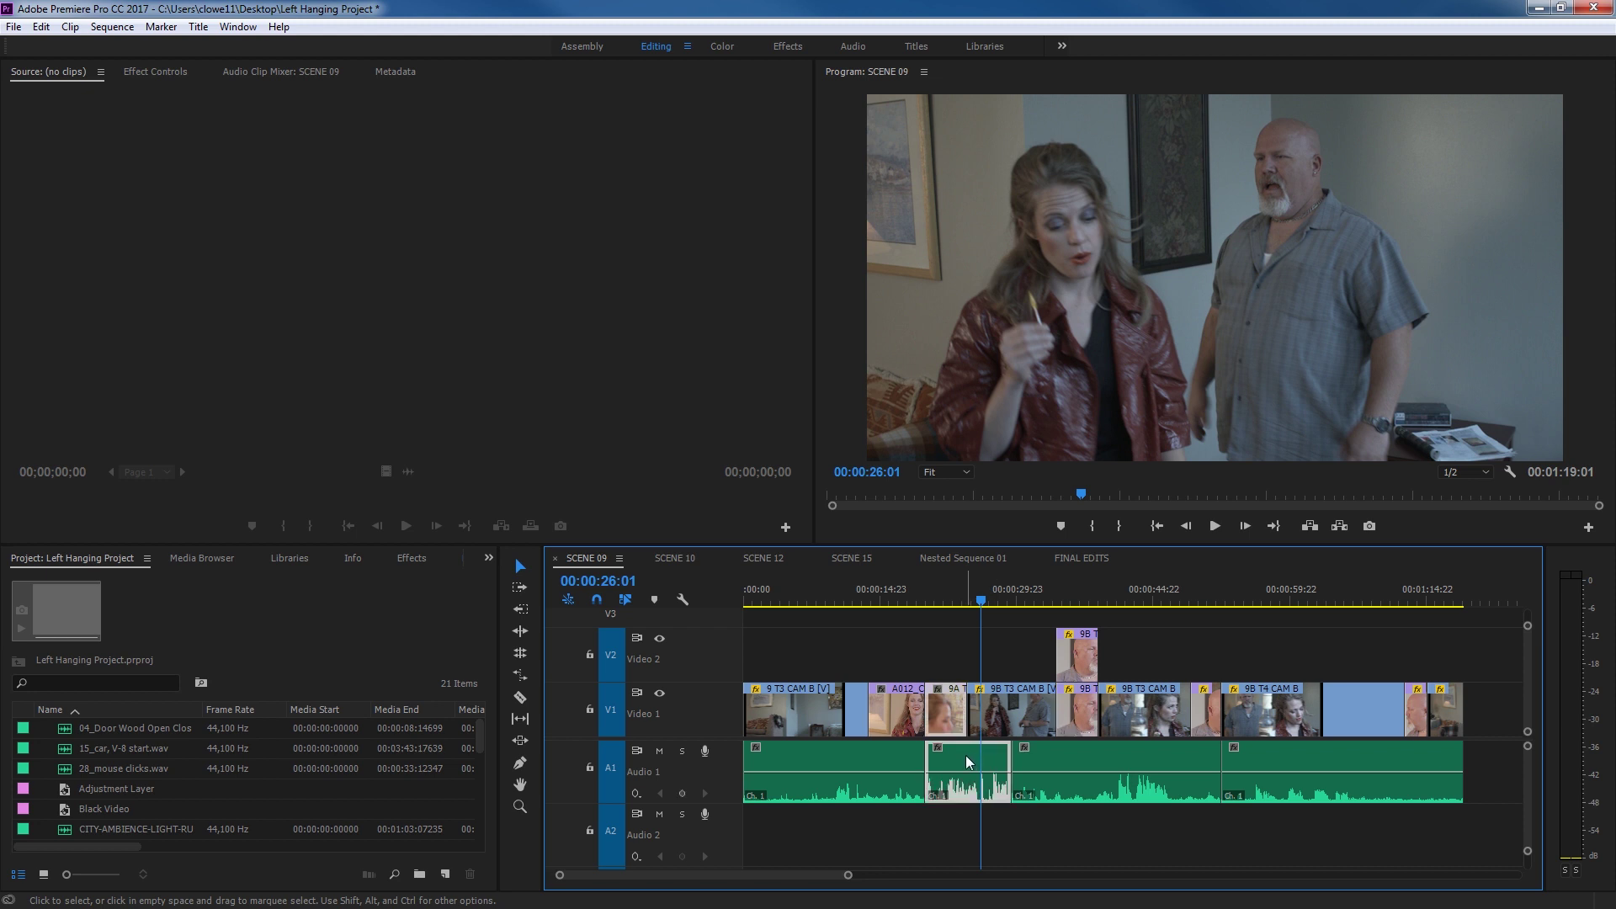
pyautogui.click(964, 724)
pyautogui.click(956, 715)
pyautogui.keyDown('alt'); pyautogui.moveTo(961, 760); pyautogui.dragTo(962, 815); pyautogui.keyUp('alt')
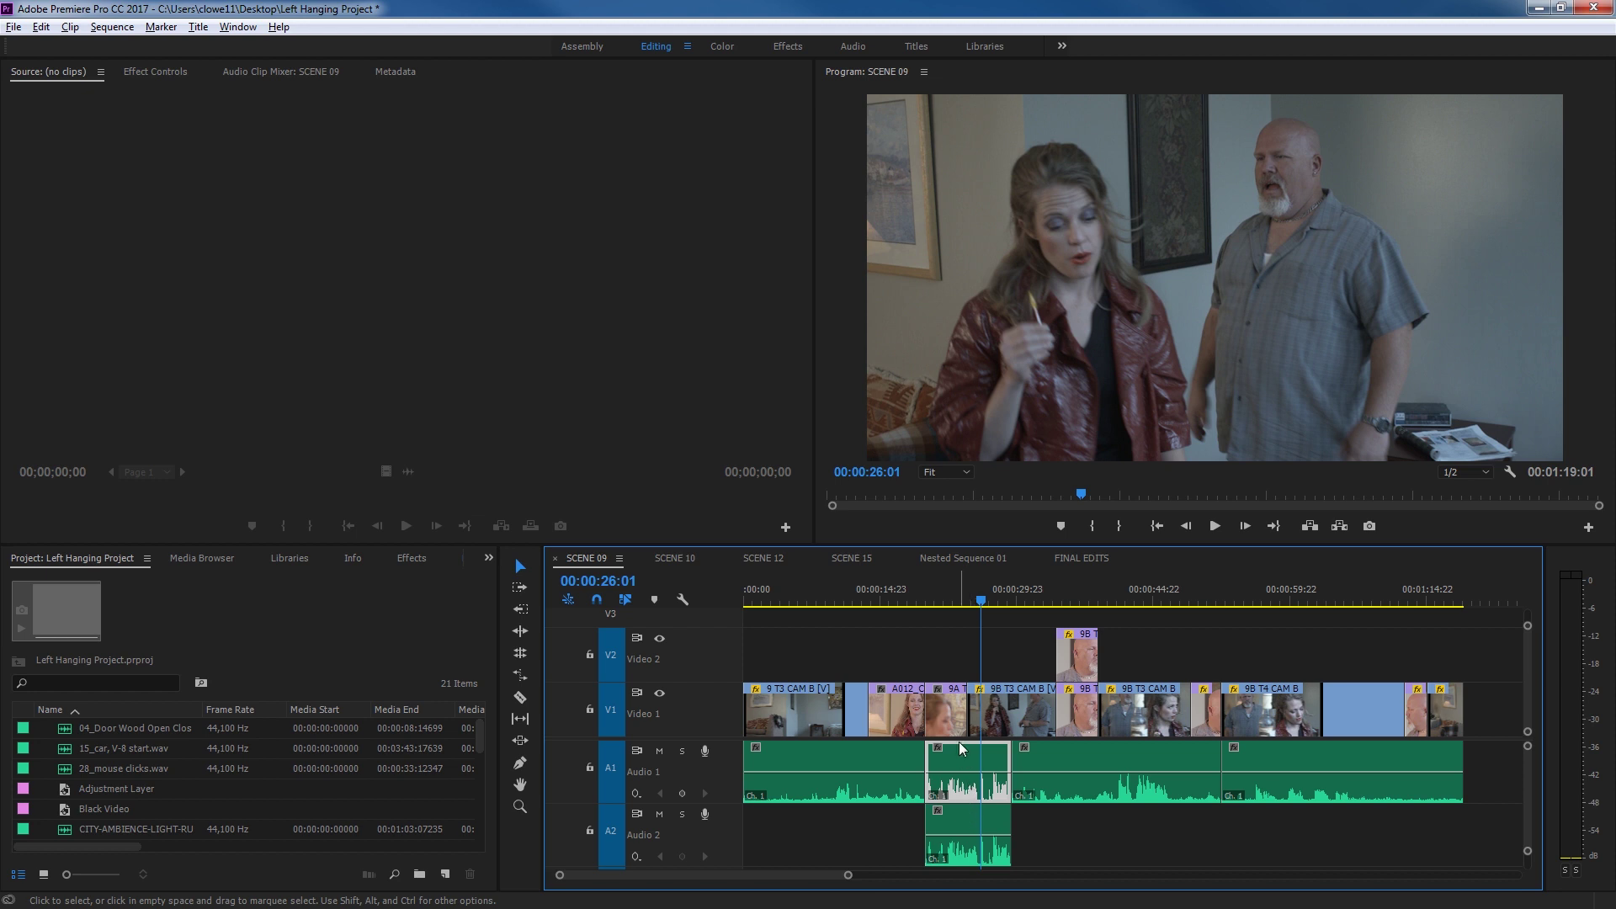
pyautogui.click(943, 716)
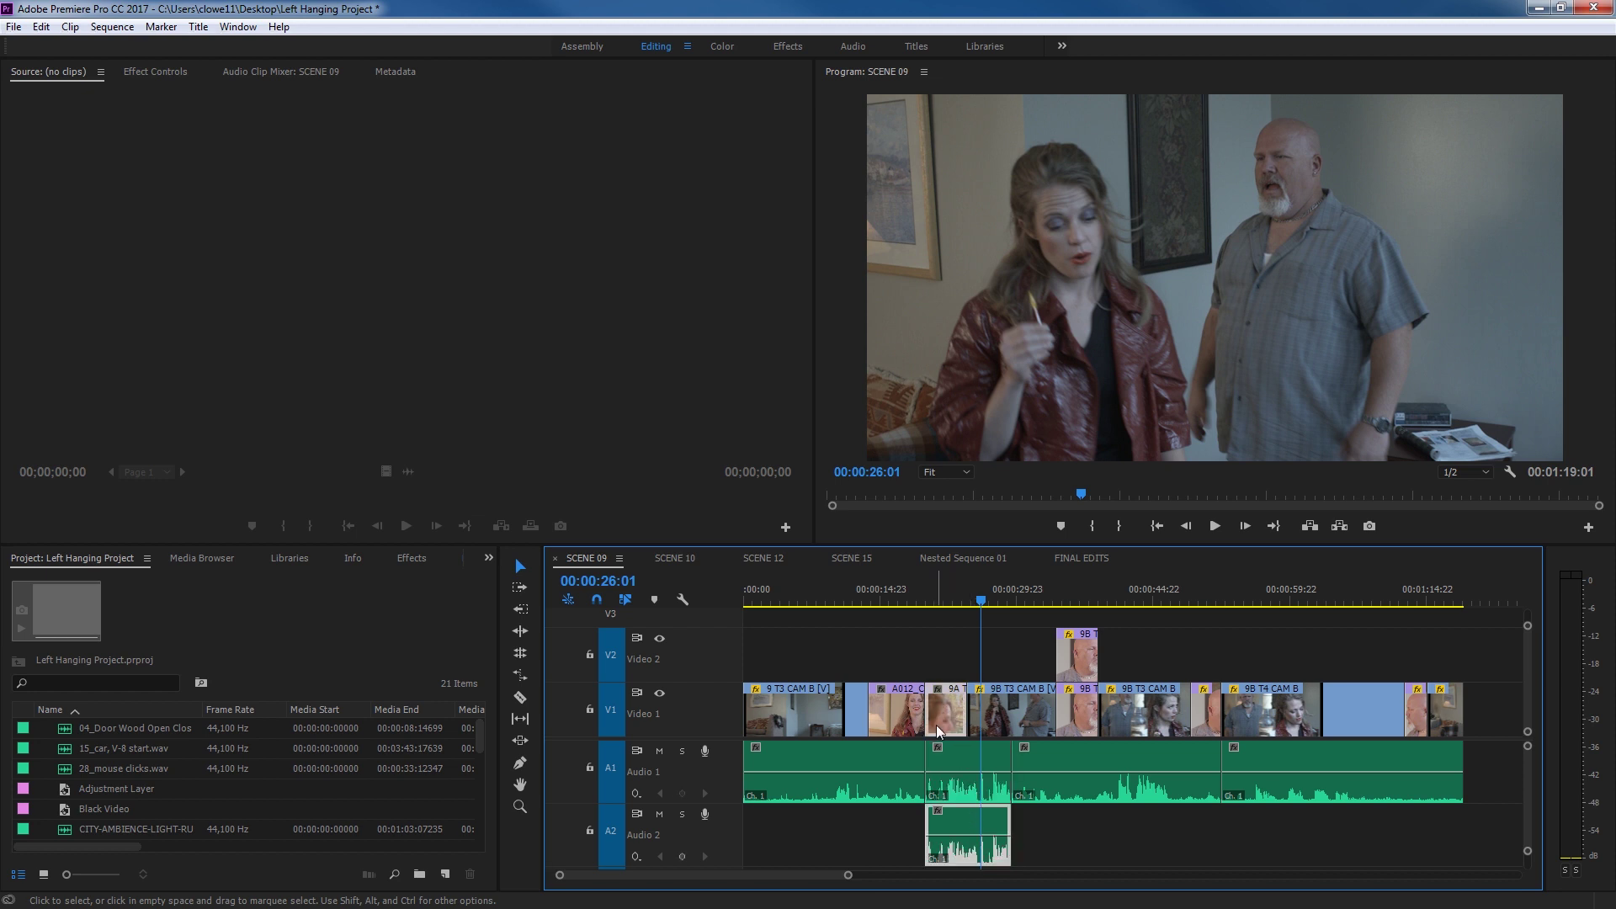
pyautogui.keyDown('alt'); pyautogui.moveTo(937, 714); pyautogui.dragTo(946, 660); pyautogui.keyUp('alt')
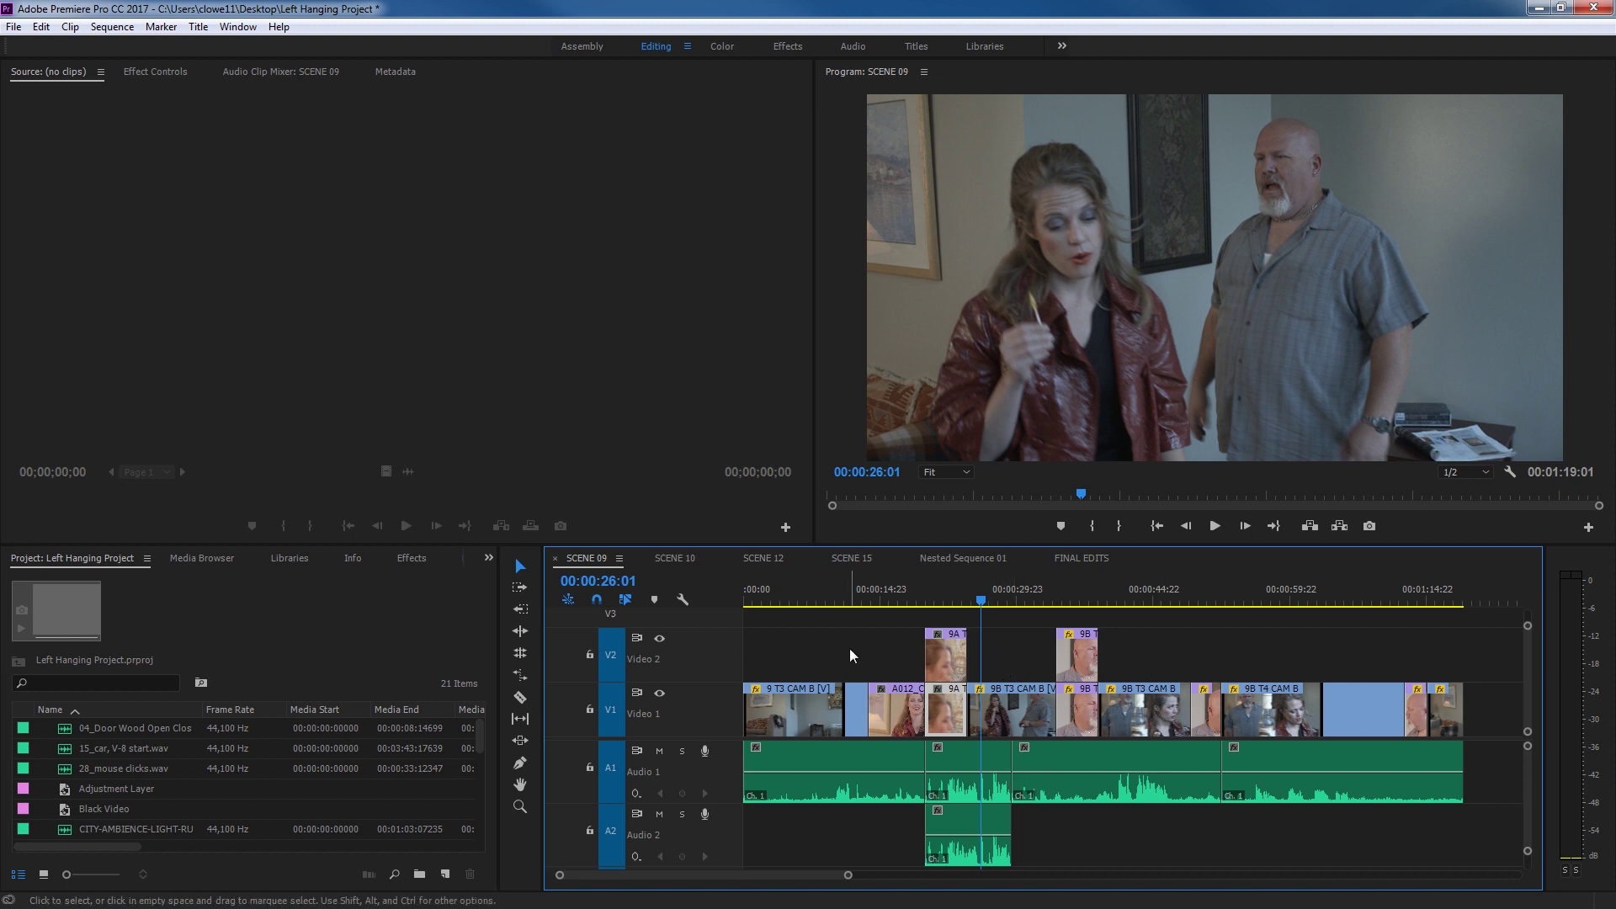
# - Marquee-select the 9B T4 CAM B clips on V1/A1 and Ctrl-drag them toward the start as an insert
pyautogui.click(1325, 695)
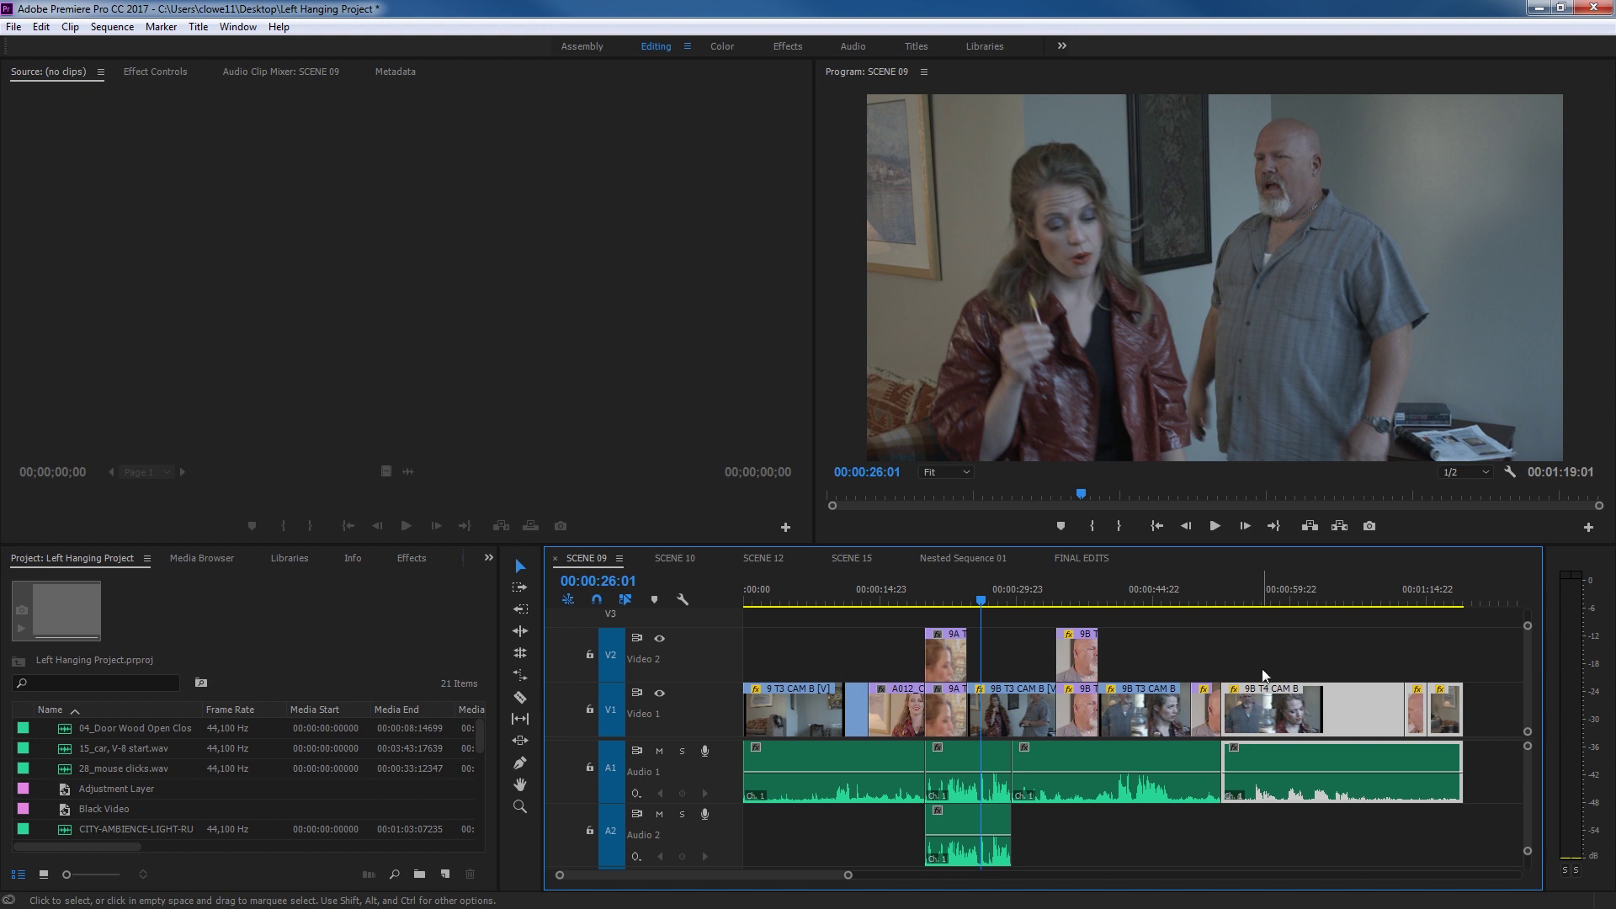
pyautogui.moveTo(1254, 633); pyautogui.dragTo(1446, 810)
pyautogui.moveTo(1294, 717); pyautogui.dragTo(794, 730)
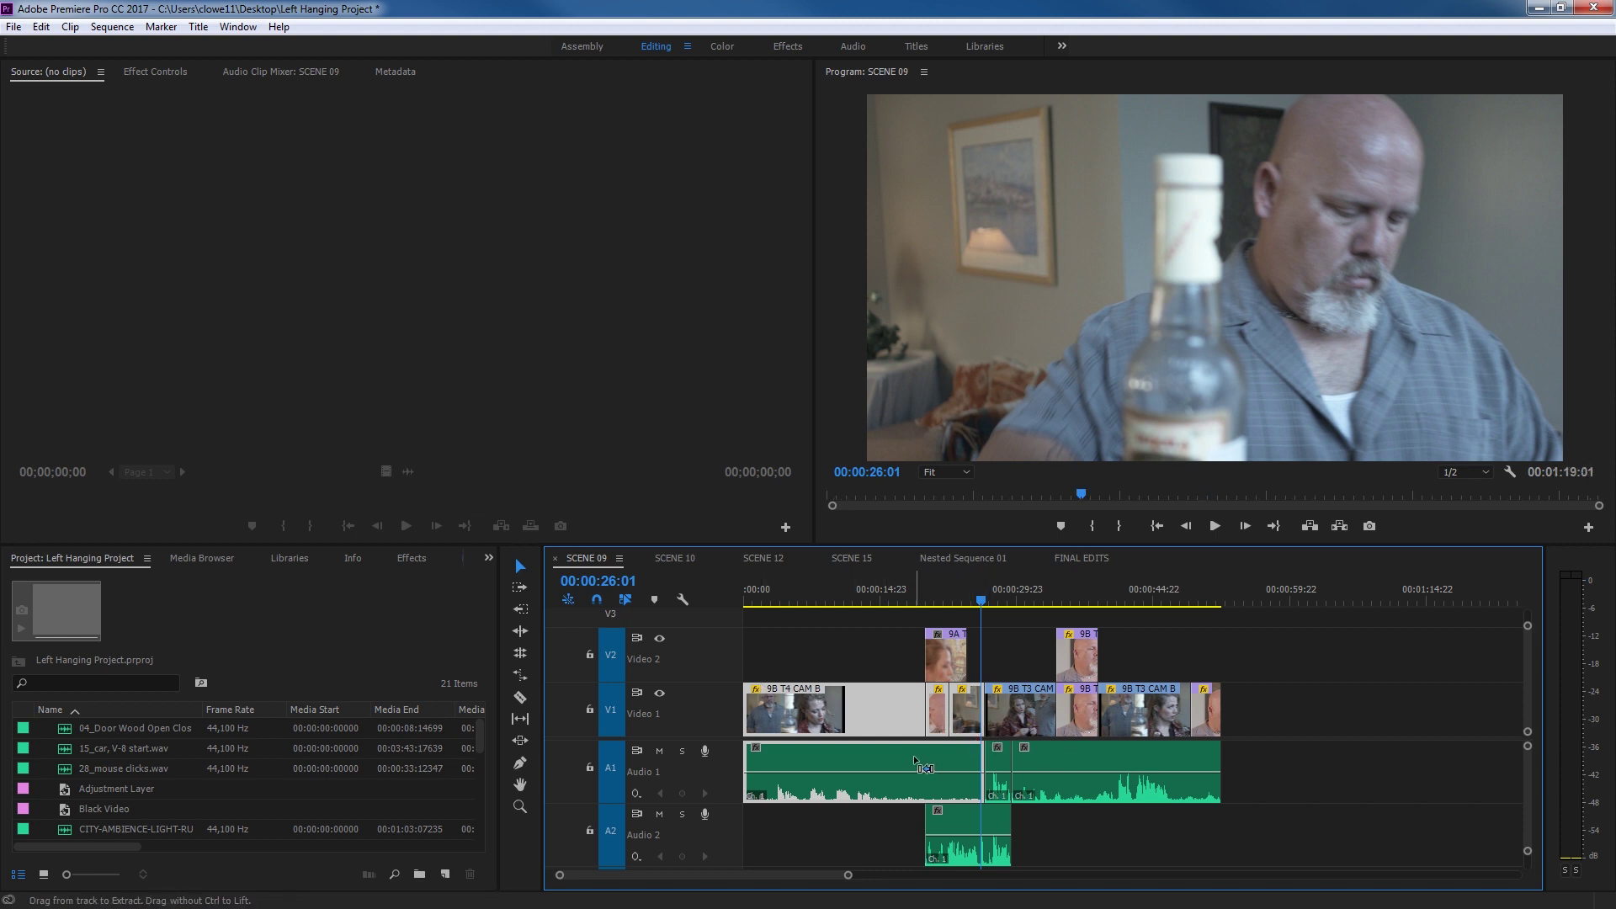
pyautogui.hotkey('ctrl', 'z')
pyautogui.moveTo(1310, 715); pyautogui.dragTo(911, 749)
pyautogui.press('ctrl')
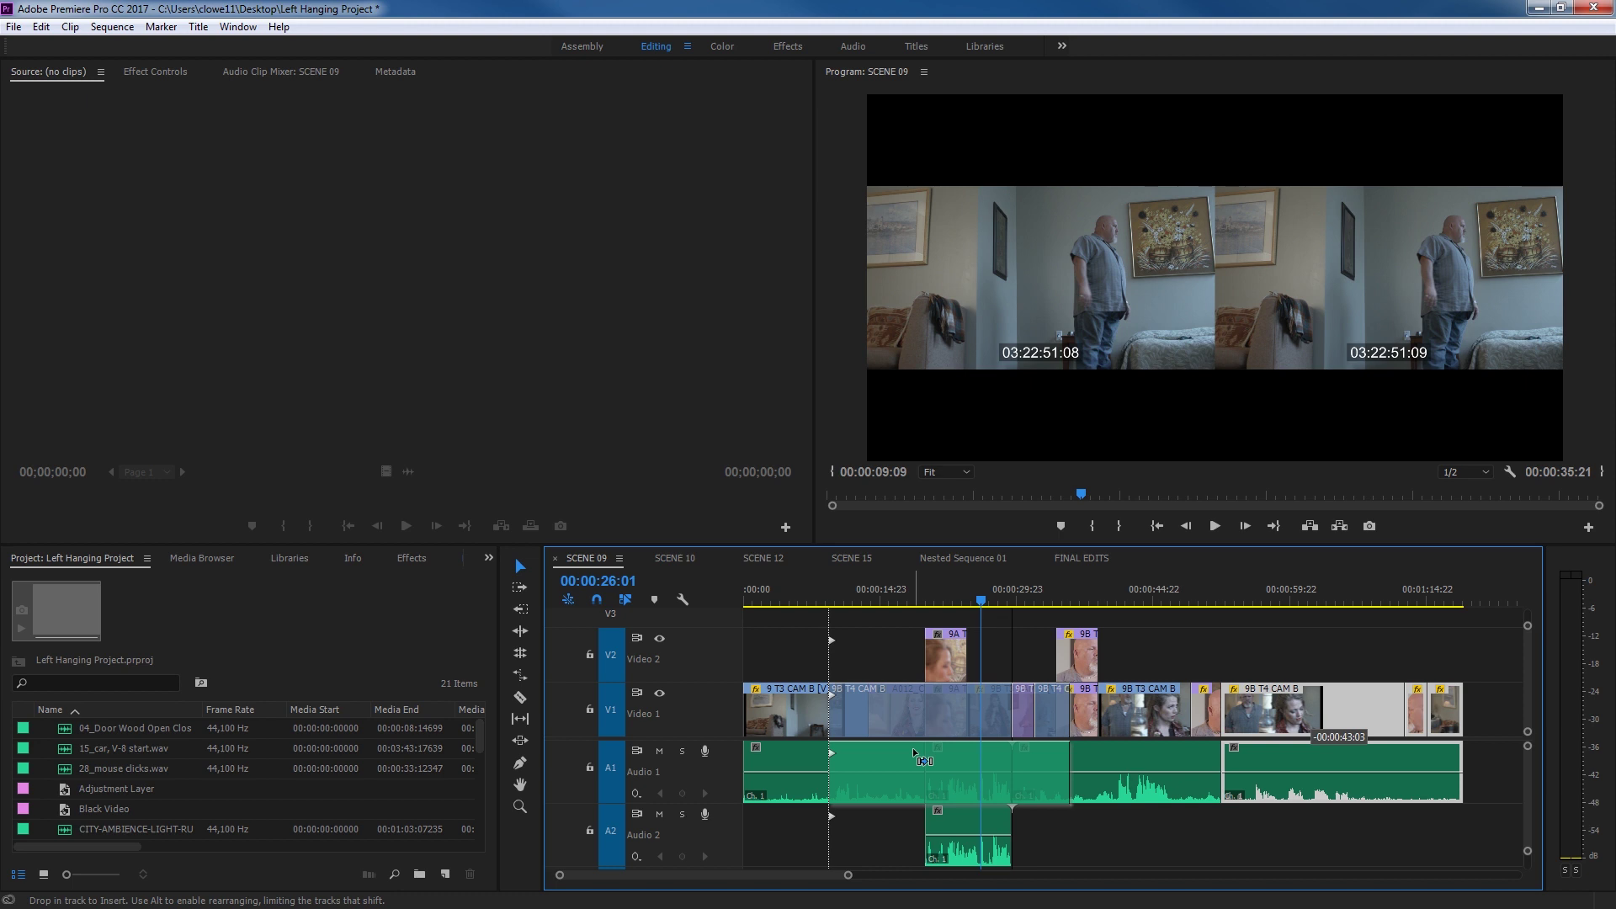
# - Drop the 9B T4 CAM B clips at the start, ripple-delete, and try moving later clips earlier
pyautogui.moveTo(913, 748); pyautogui.dragTo(825, 756)
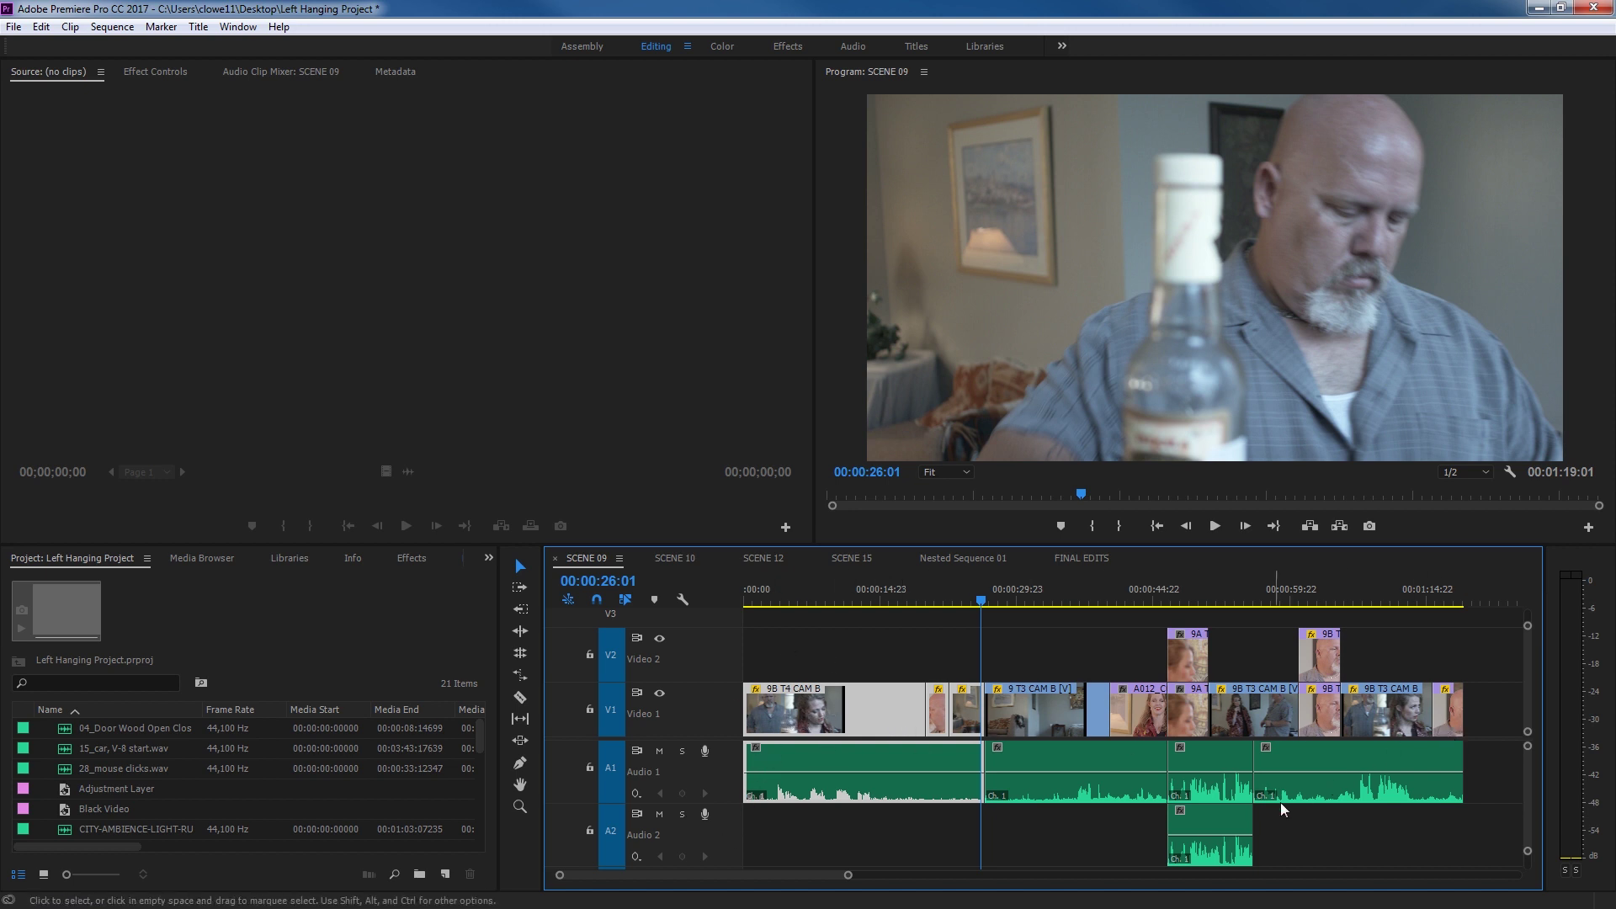
pyautogui.hotkey('shift', 'Delete')
pyautogui.moveTo(1255, 673); pyautogui.dragTo(1466, 825)
pyautogui.moveTo(1304, 705); pyautogui.dragTo(782, 713)
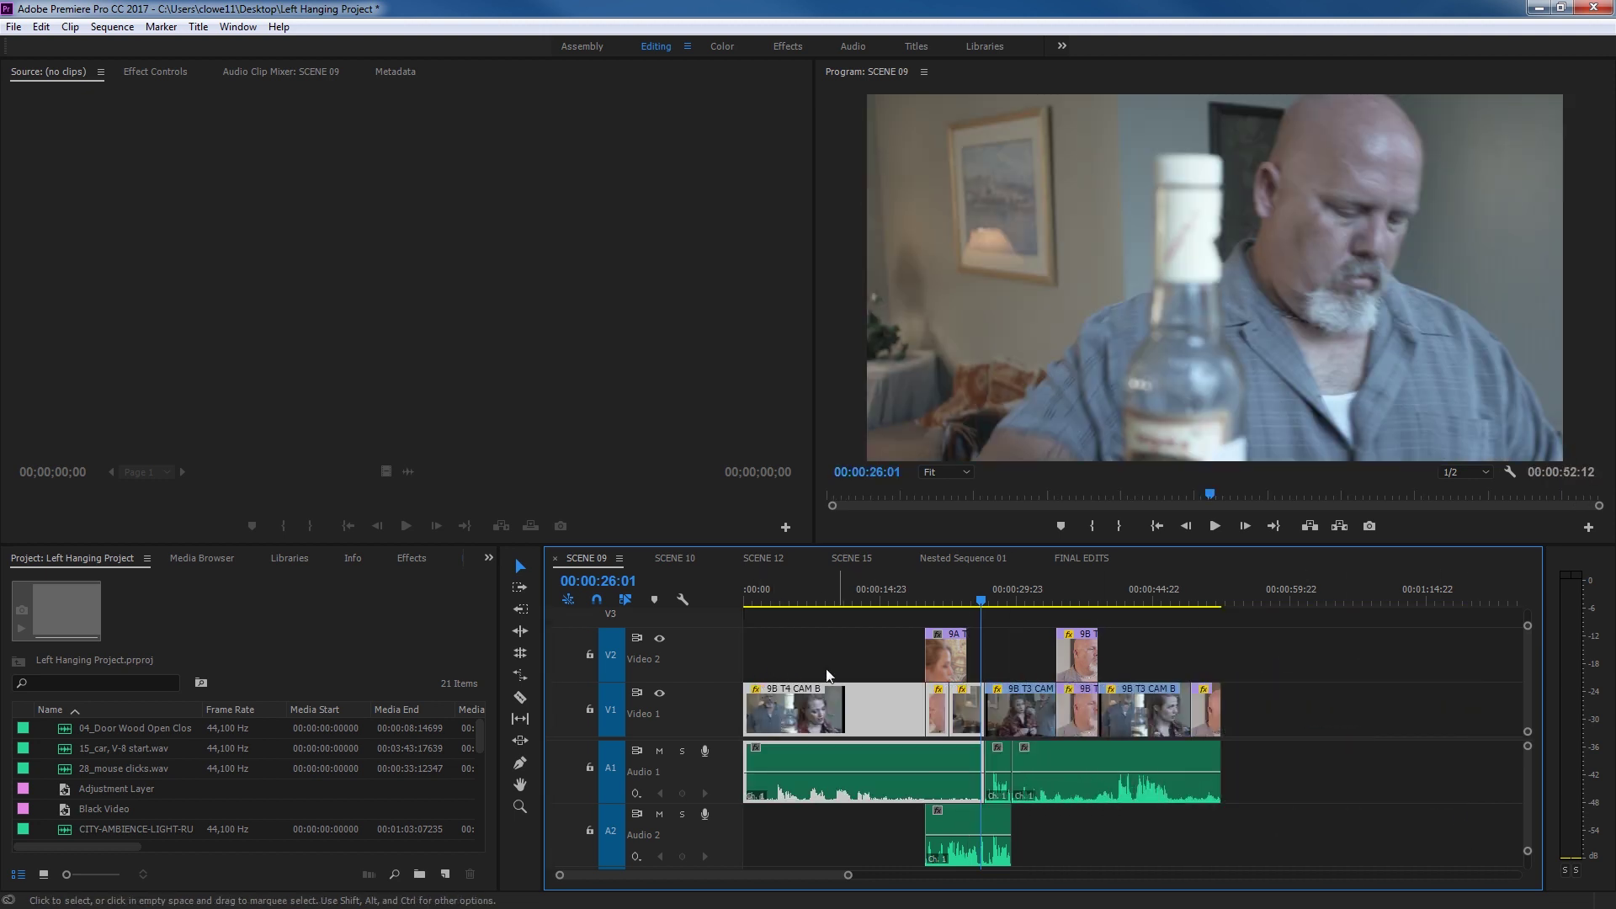
# - Insert the 9B T4 CAM B clips at 00:00:20:00, pushing the later clips right
pyautogui.hotkey('ctrl', 'z')
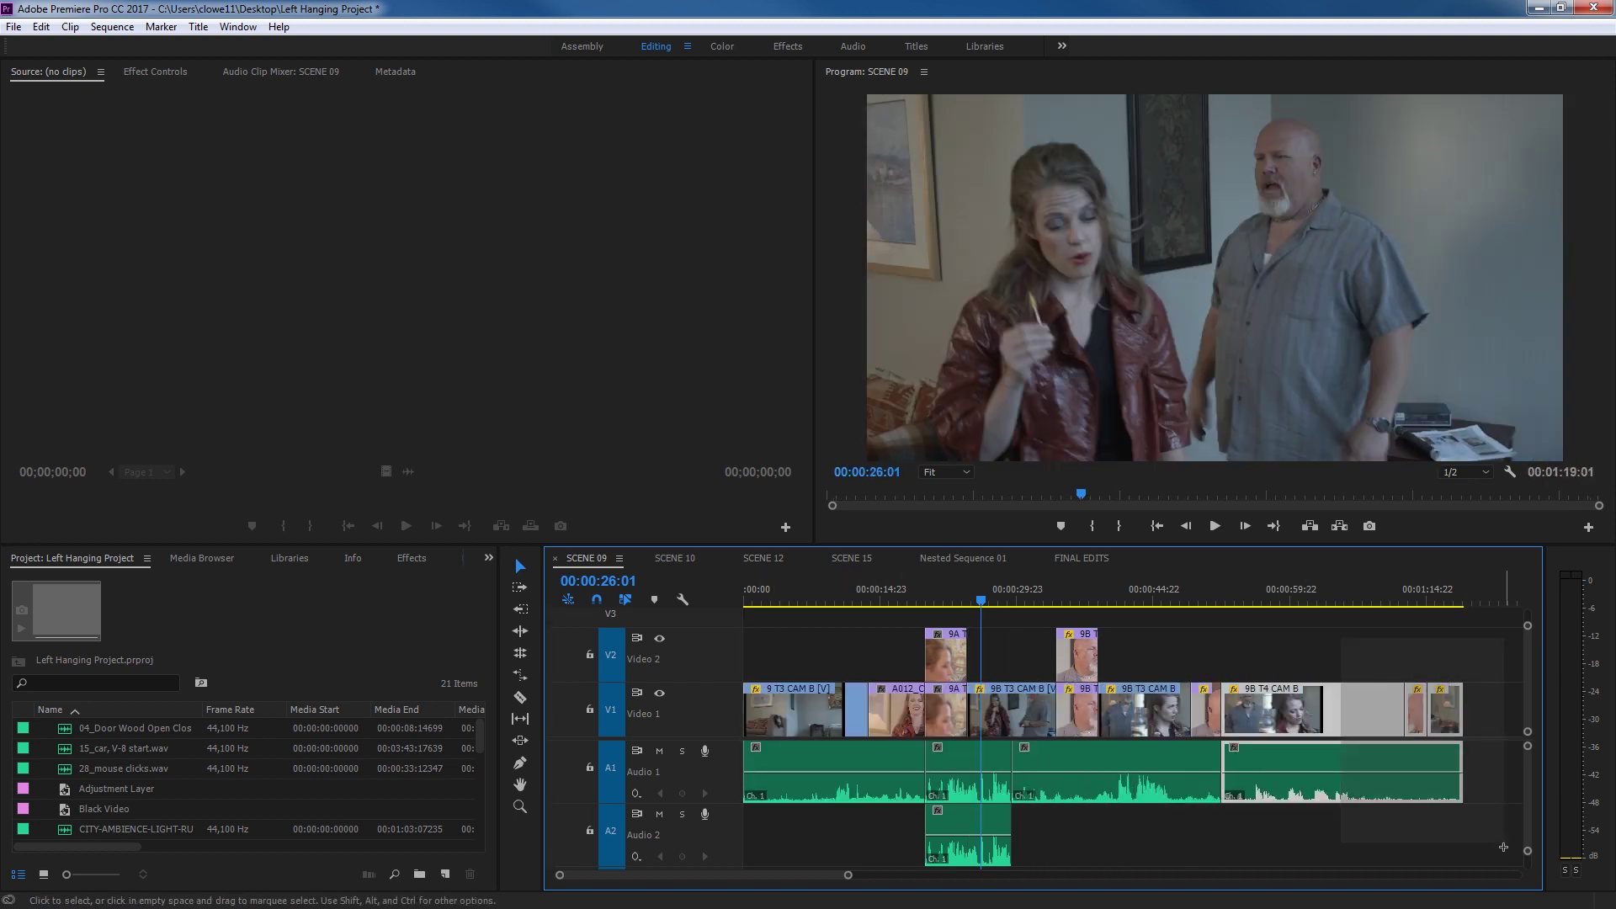
pyautogui.moveTo(1285, 705); pyautogui.dragTo(778, 725)
pyautogui.press('ctrl')
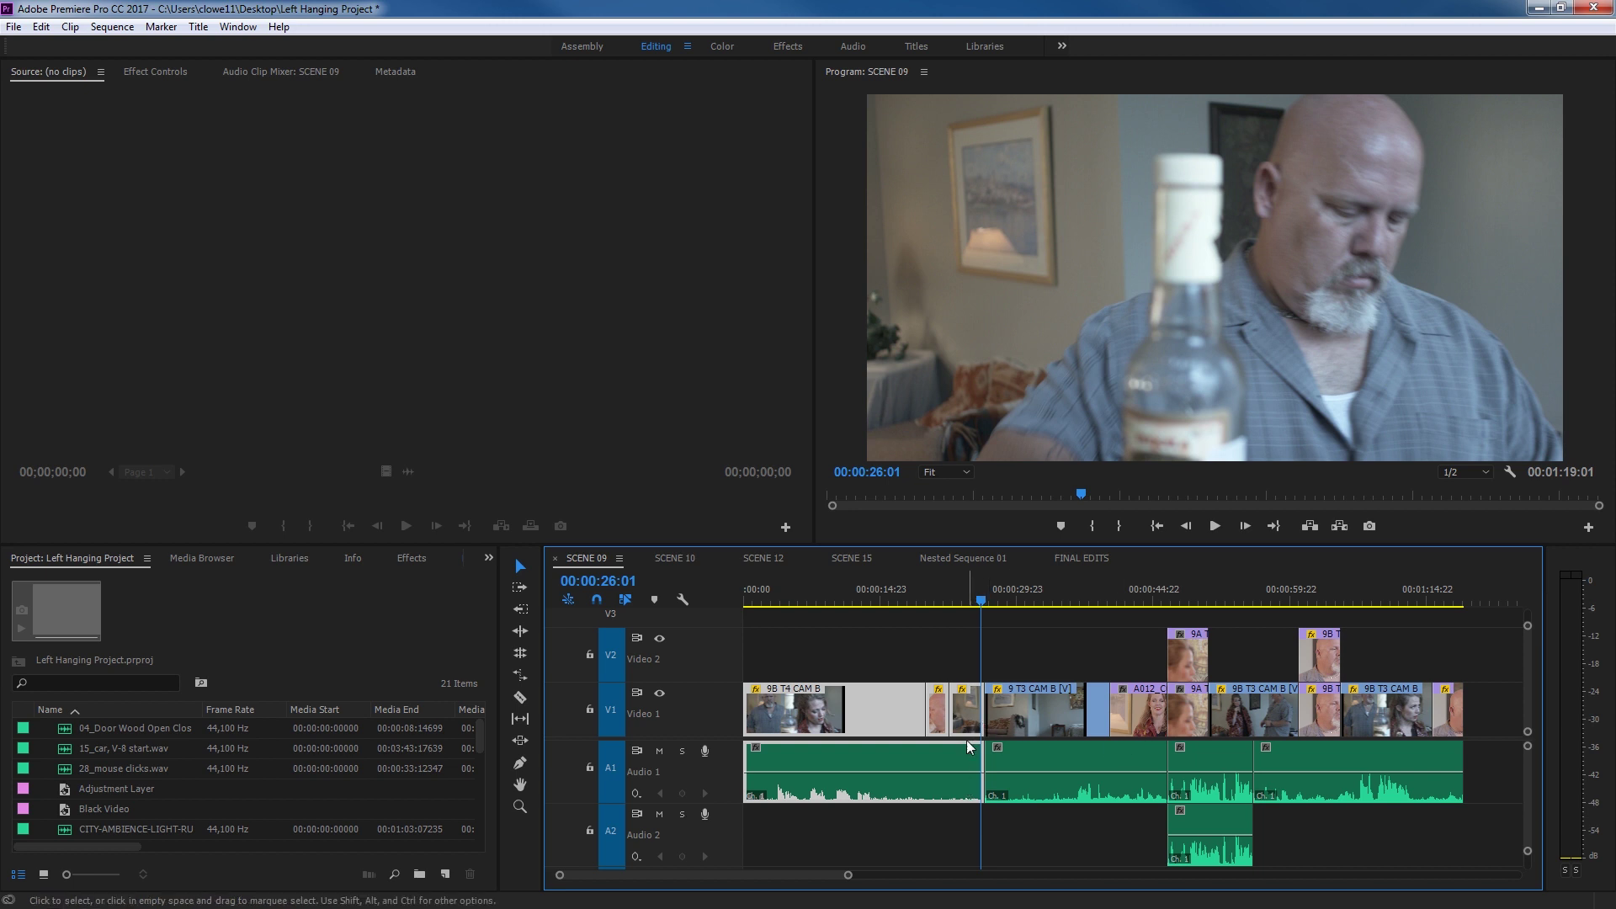
pyautogui.hotkey('ctrl', 'z')
pyautogui.moveTo(1252, 653); pyautogui.dragTo(1389, 787)
pyautogui.moveTo(1238, 719); pyautogui.dragTo(976, 729)
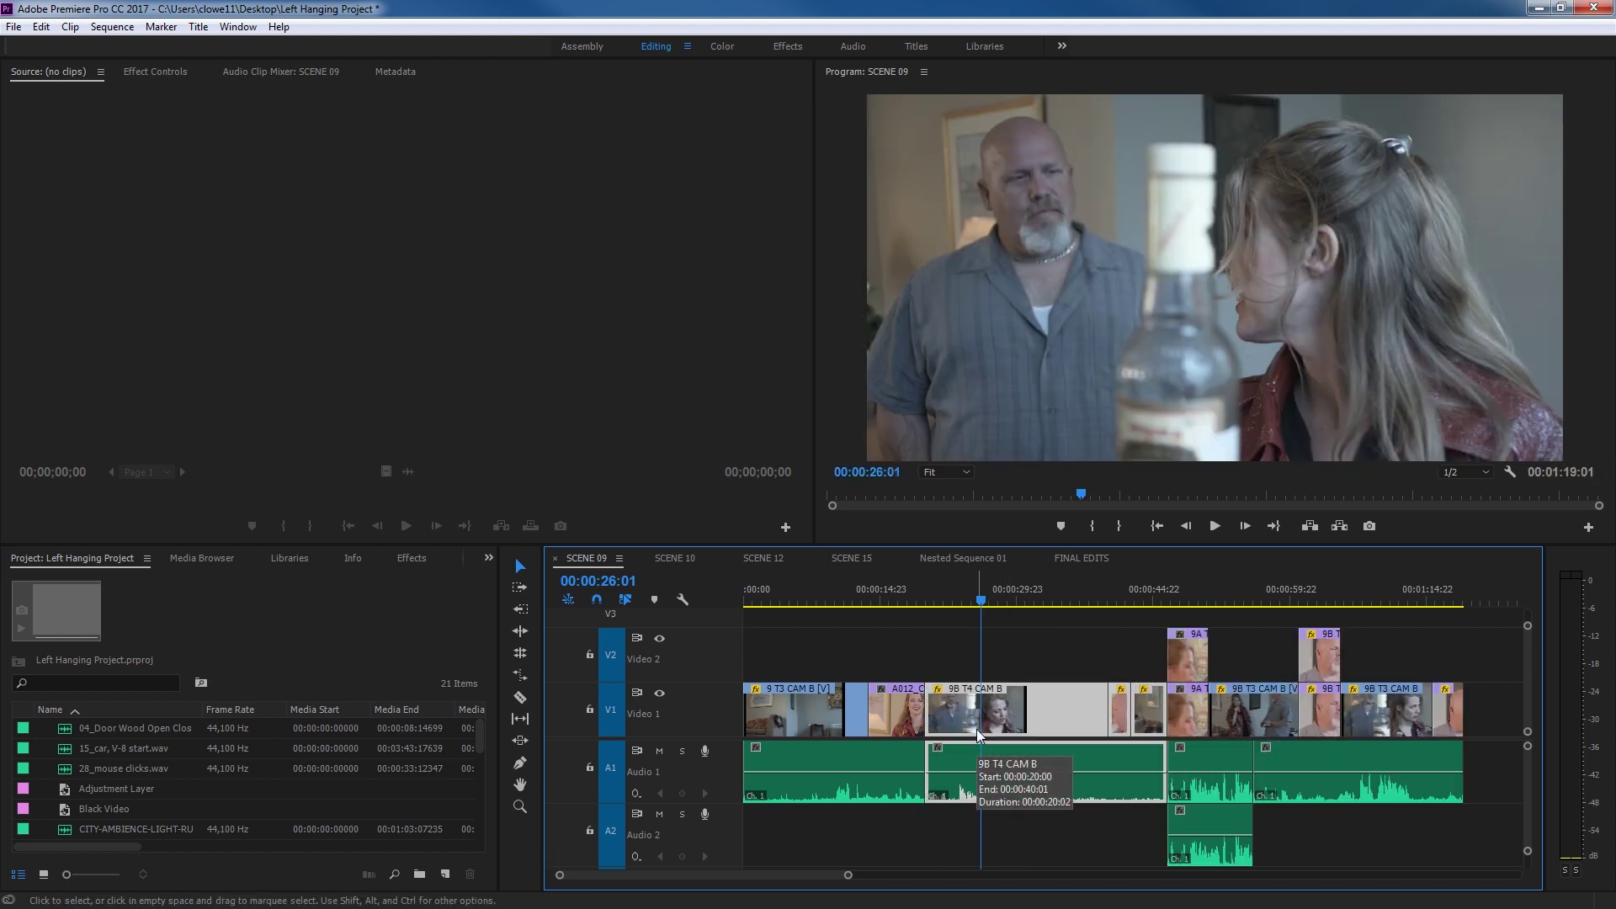